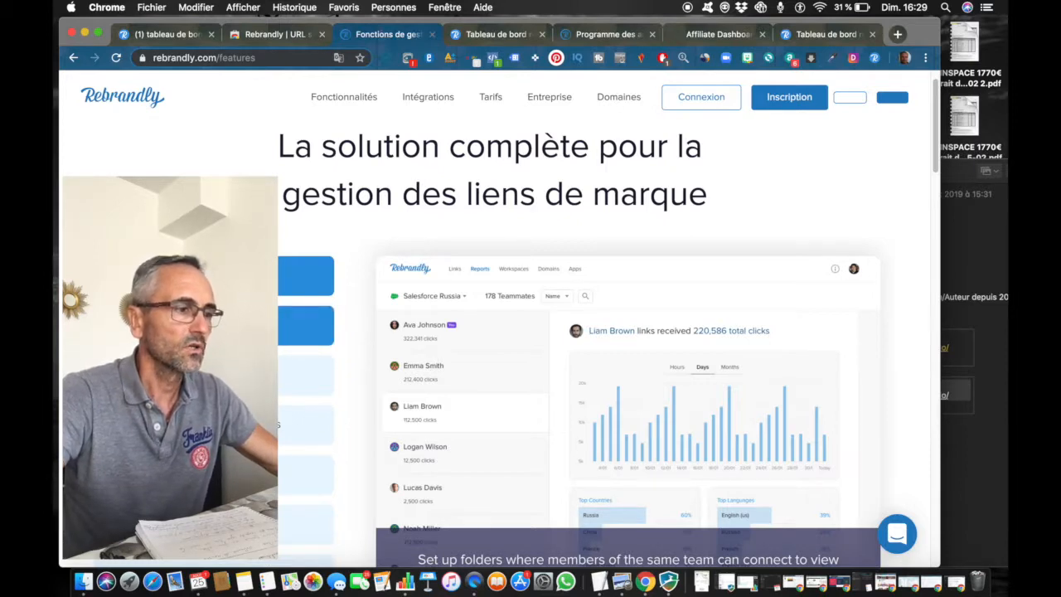
Examine the Rebrandly features page, from the link-management overview and advanced feature lists to the pricing banner, domain section and footer.
{"action": "scroll", "coordinate": [497, 331], "scroll_direction": "down", "scroll_amount": 1}
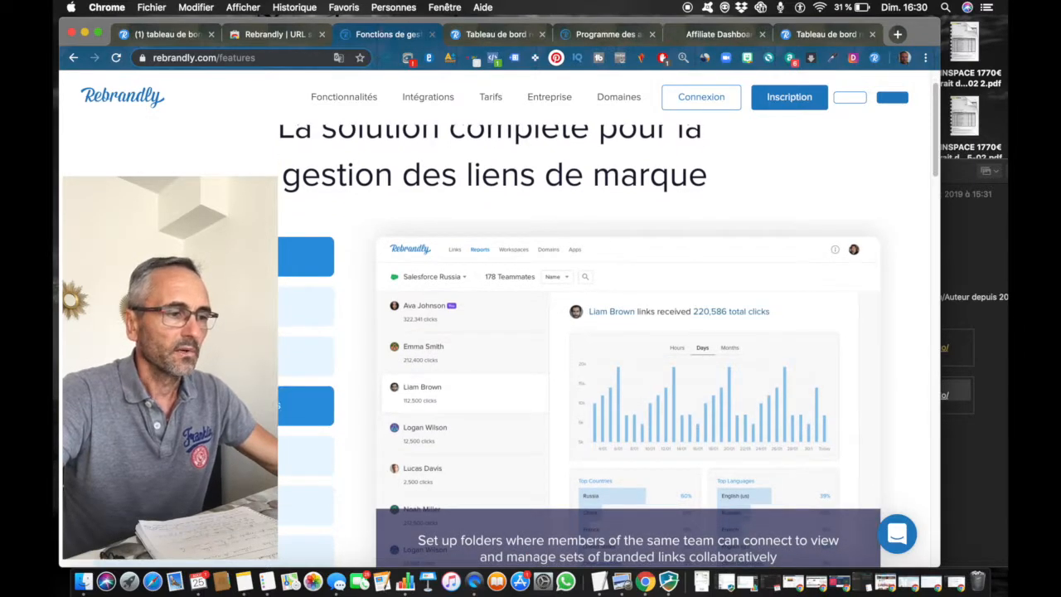
{"action": "scroll", "coordinate": [489, 348], "scroll_direction": "down", "scroll_amount": 3}
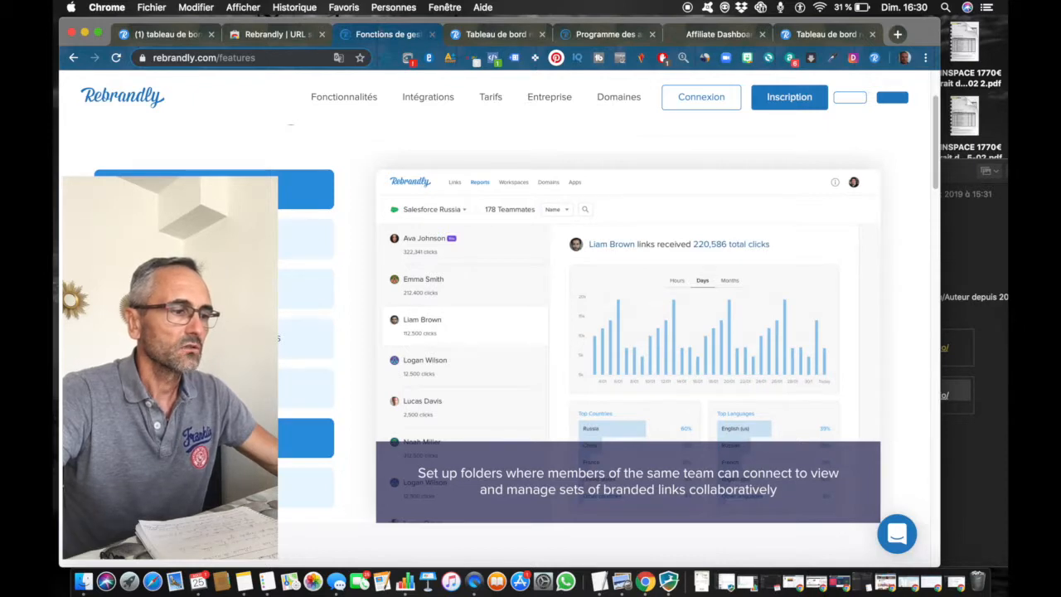
{"action": "scroll", "coordinate": [498, 332], "scroll_direction": "down", "scroll_amount": 4}
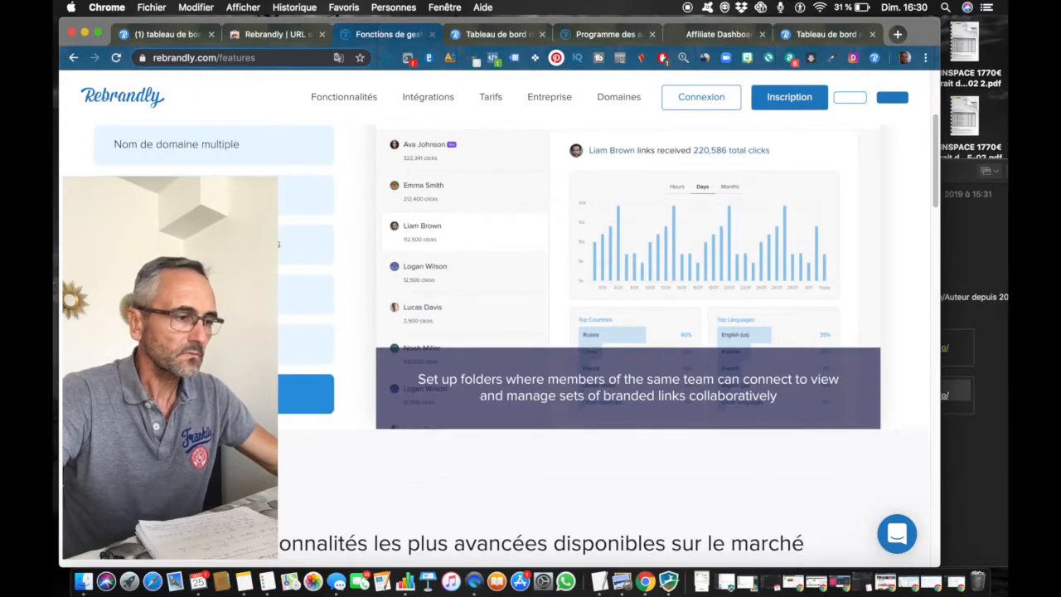
{"action": "scroll", "coordinate": [445, 397], "scroll_direction": "down", "scroll_amount": 8}
{"action": "scroll", "coordinate": [435, 397], "scroll_direction": "down", "scroll_amount": 6}
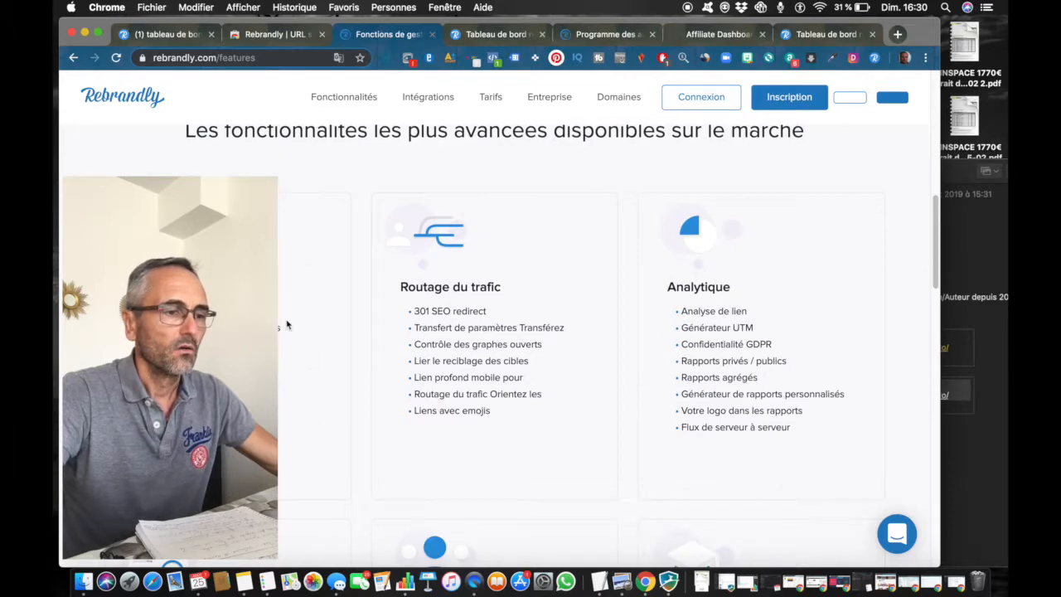
{"action": "scroll", "coordinate": [373, 439], "scroll_direction": "down", "scroll_amount": 1}
{"action": "scroll", "coordinate": [494, 433], "scroll_direction": "down", "scroll_amount": 11}
{"action": "scroll", "coordinate": [494, 430], "scroll_direction": "down", "scroll_amount": 15}
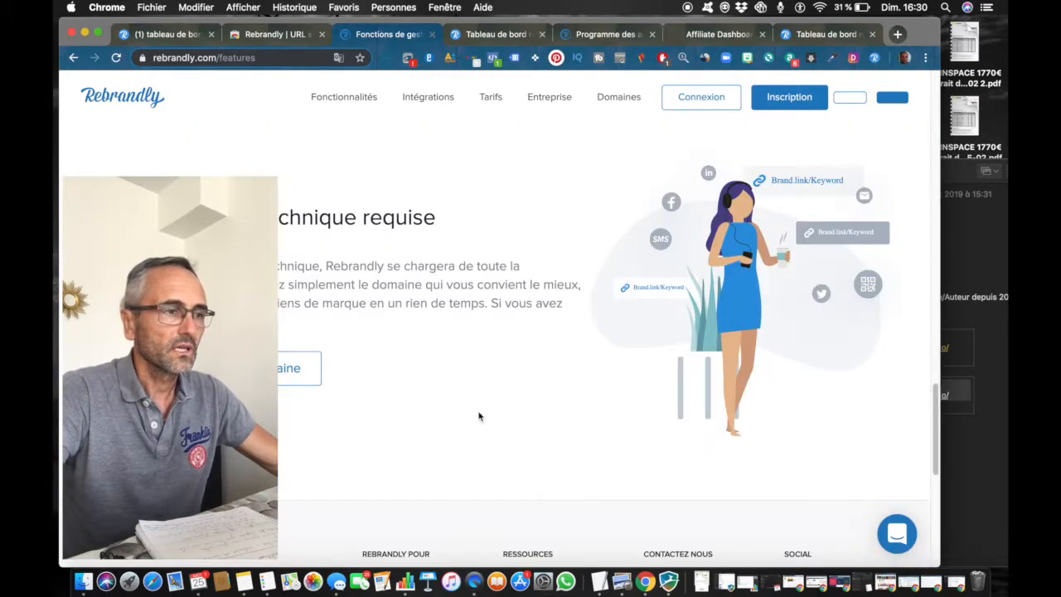
{"action": "scroll", "coordinate": [478, 416], "scroll_direction": "down", "scroll_amount": 5}
{"action": "scroll", "coordinate": [478, 416], "scroll_direction": "up", "scroll_amount": 15}
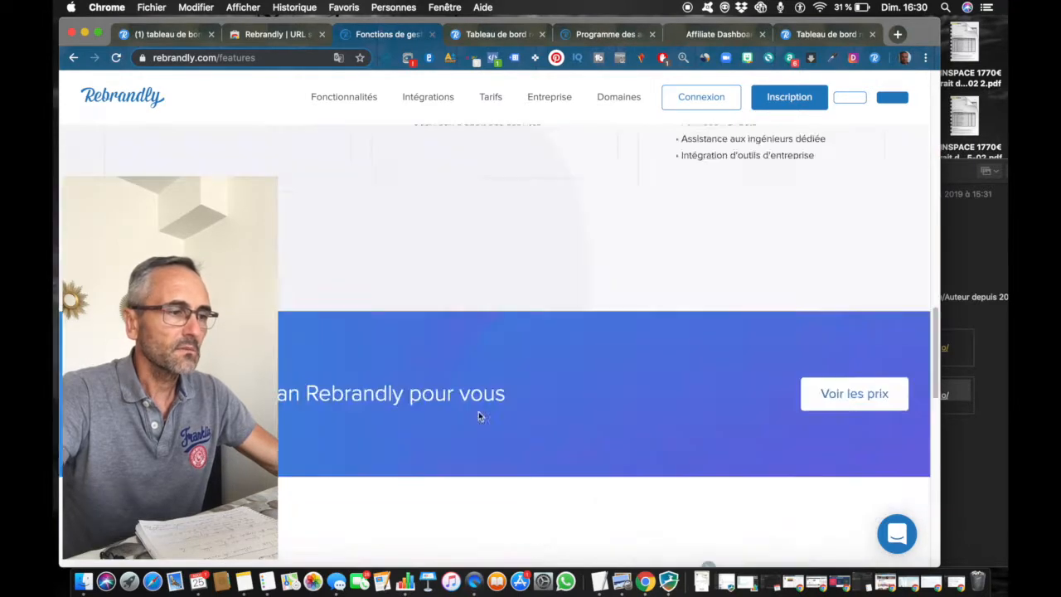
{"action": "scroll", "coordinate": [478, 416], "scroll_direction": "down", "scroll_amount": 15}
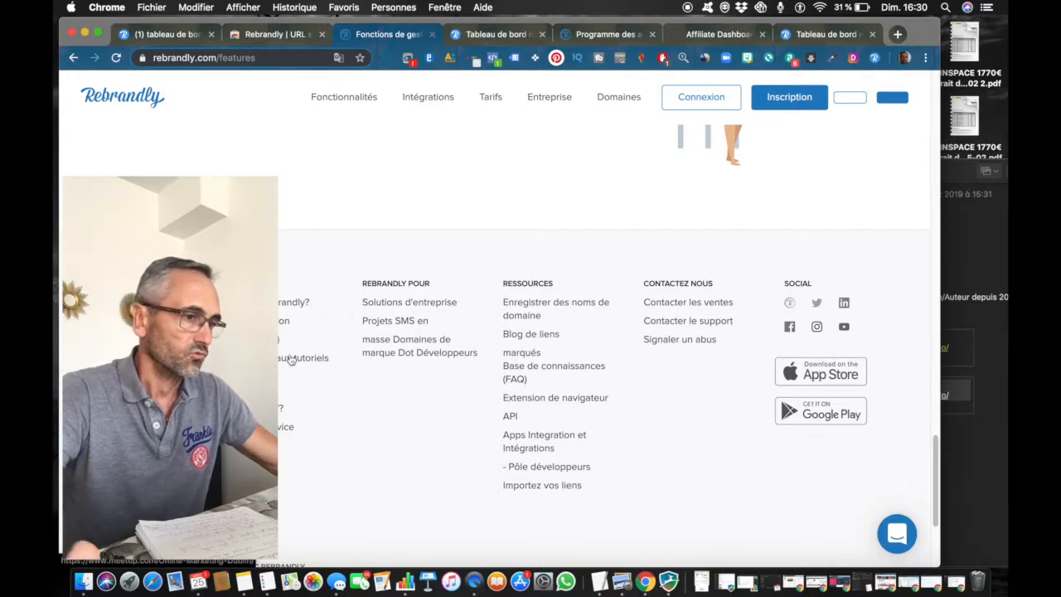
{"action": "scroll", "coordinate": [412, 334], "scroll_direction": "up", "scroll_amount": 1}
{"action": "scroll", "coordinate": [411, 334], "scroll_direction": "up", "scroll_amount": 6}
{"action": "scroll", "coordinate": [414, 336], "scroll_direction": "down", "scroll_amount": 1}
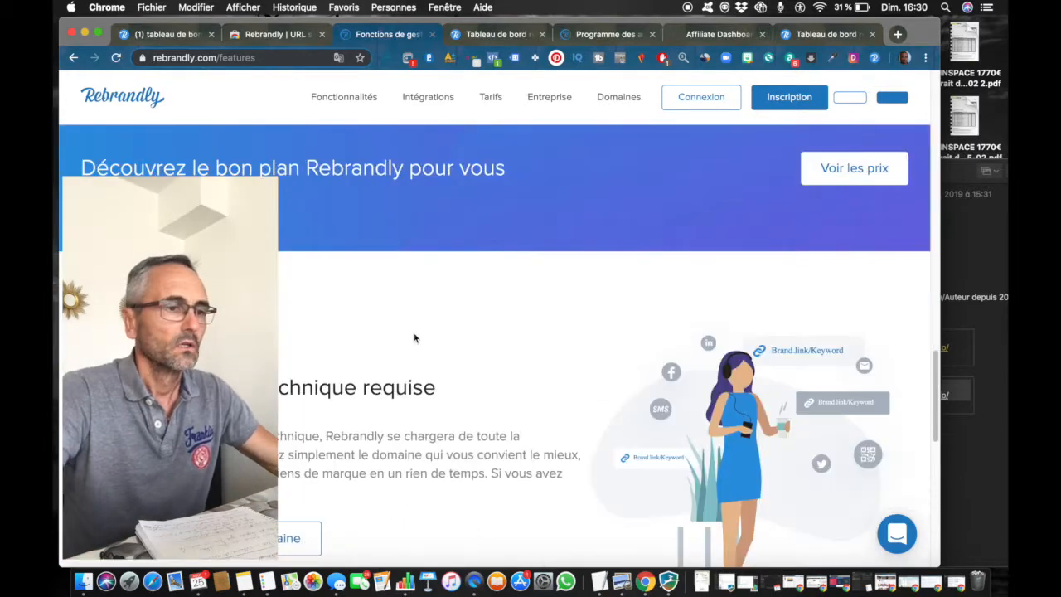
{"action": "scroll", "coordinate": [442, 363], "scroll_direction": "down", "scroll_amount": 4}
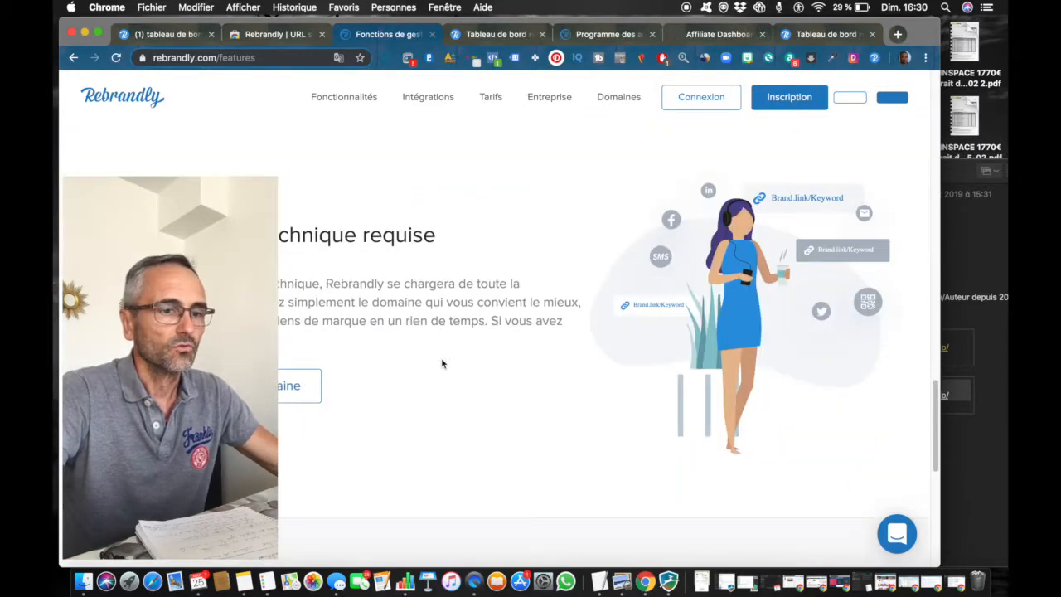
{"action": "scroll", "coordinate": [442, 363], "scroll_direction": "up", "scroll_amount": 10}
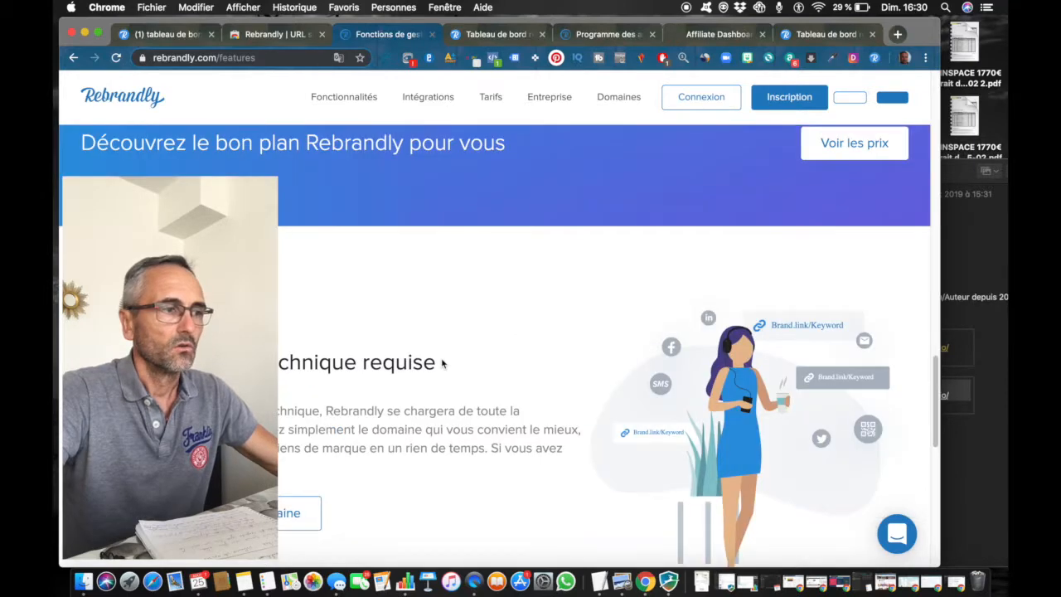
{"action": "scroll", "coordinate": [442, 363], "scroll_direction": "down", "scroll_amount": 12}
{"action": "scroll", "coordinate": [442, 363], "scroll_direction": "up", "scroll_amount": 20}
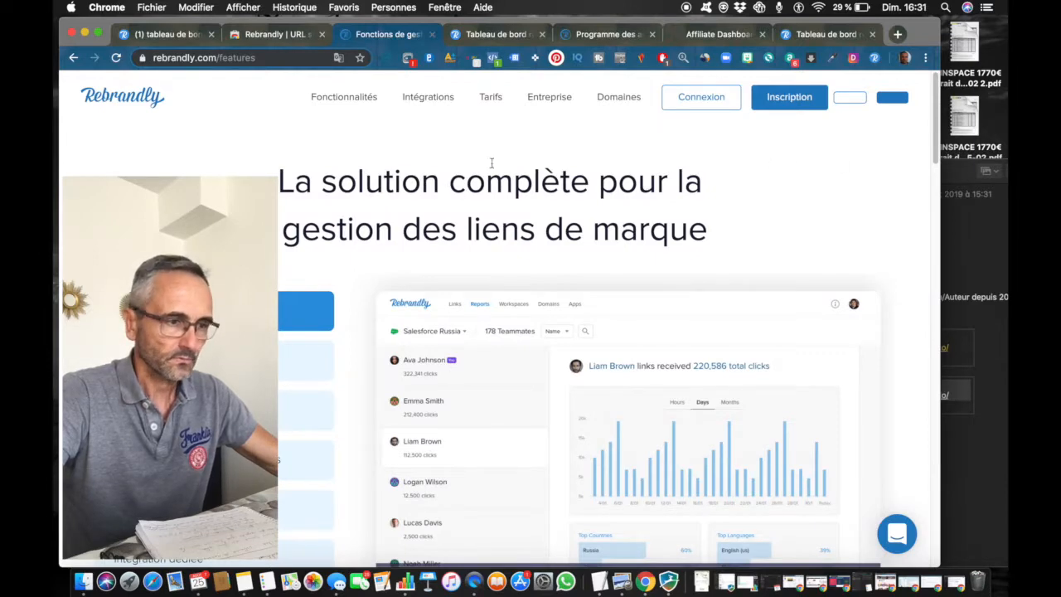
Open the Rebrandly integrations page and review the available apps, including browser extensions, mobile apps, Google Sheet Add-on and Zapier.
{"action": "left_click", "coordinate": [422, 101]}
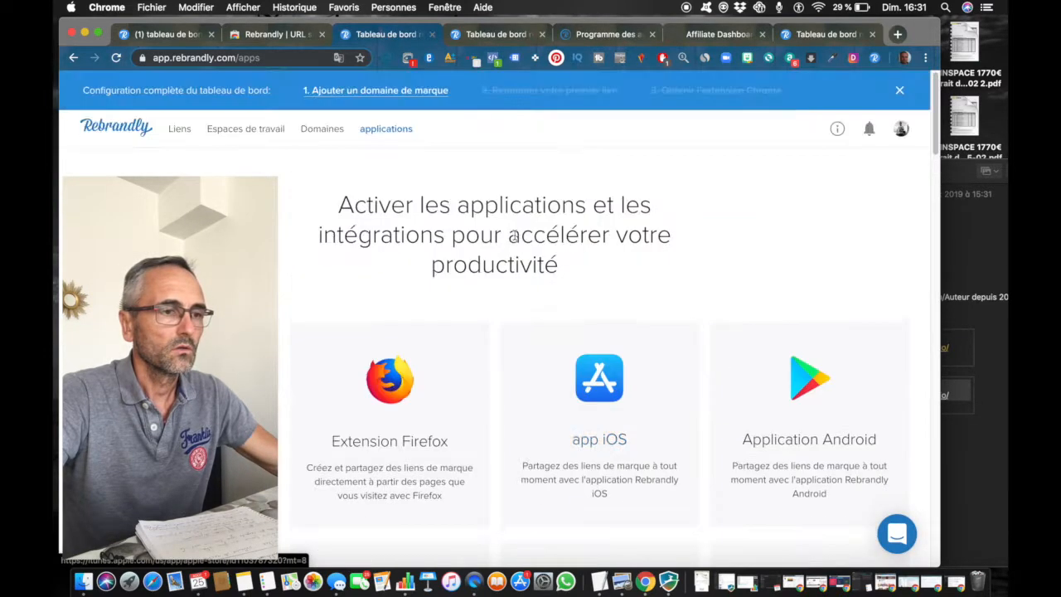
{"action": "scroll", "coordinate": [514, 238], "scroll_direction": "down", "scroll_amount": 2}
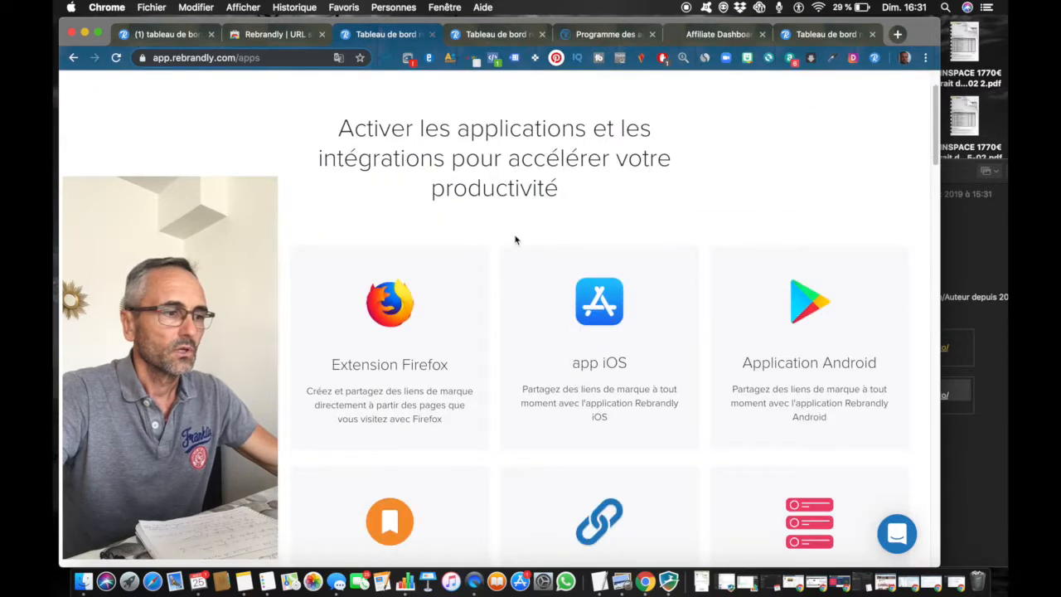
{"action": "scroll", "coordinate": [514, 240], "scroll_direction": "down", "scroll_amount": 5}
{"action": "scroll", "coordinate": [515, 240], "scroll_direction": "down", "scroll_amount": 2}
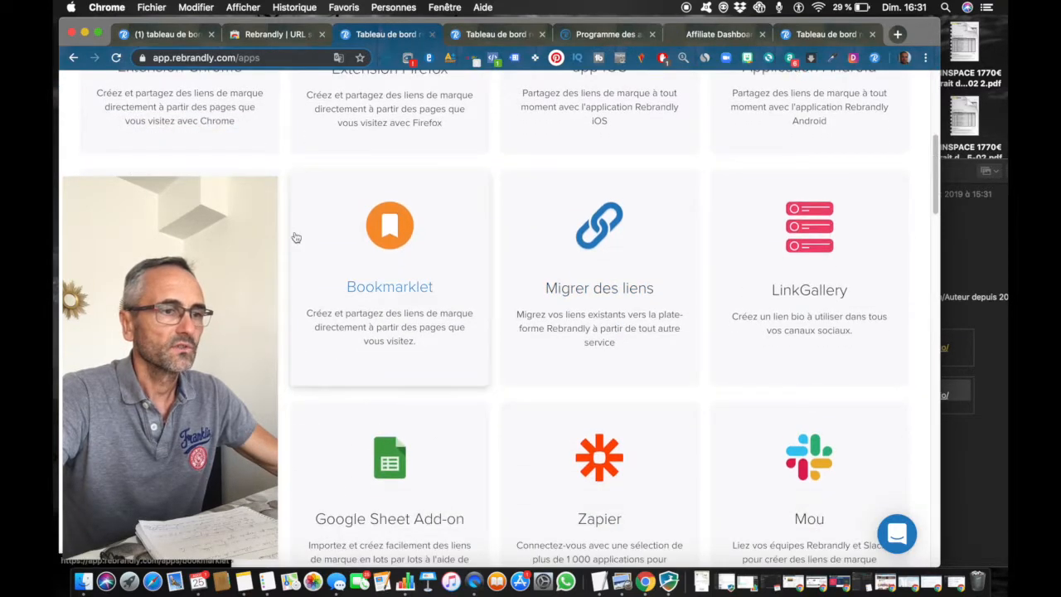
{"action": "scroll", "coordinate": [578, 296], "scroll_direction": "down", "scroll_amount": 4}
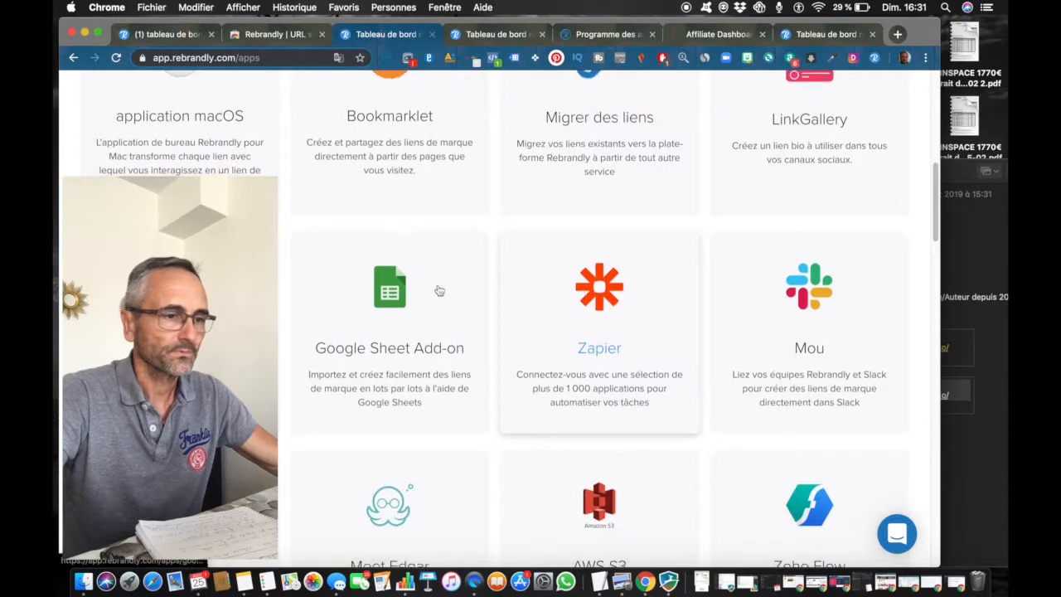
{"action": "scroll", "coordinate": [484, 295], "scroll_direction": "up", "scroll_amount": 10}
{"action": "scroll", "coordinate": [373, 292], "scroll_direction": "down", "scroll_amount": 4}
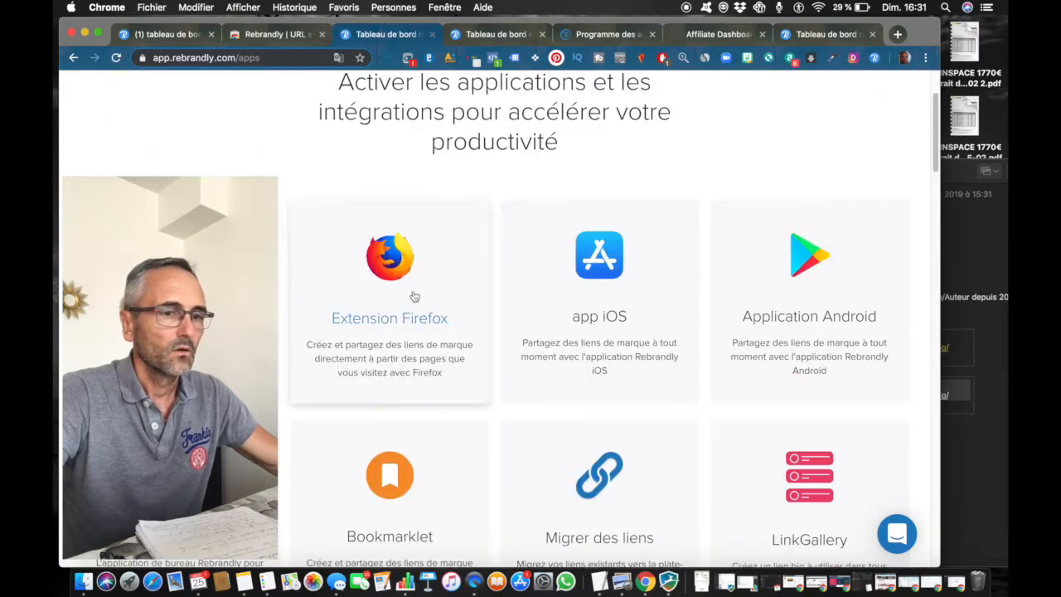
{"action": "scroll", "coordinate": [530, 297], "scroll_direction": "down", "scroll_amount": 8}
{"action": "scroll", "coordinate": [551, 297], "scroll_direction": "down", "scroll_amount": 1}
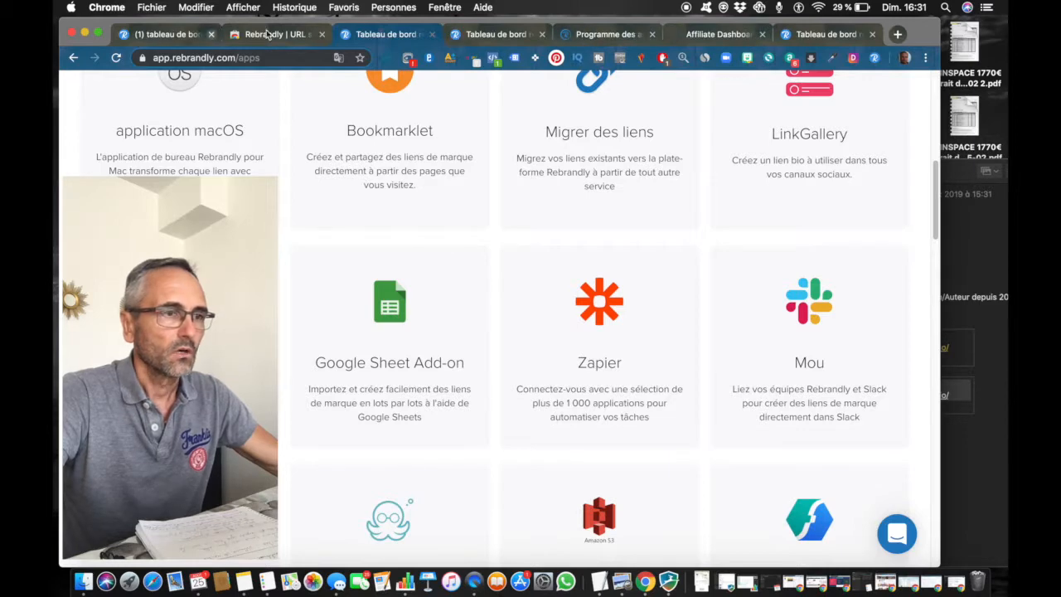
Switch to the Chrome Web Store page for the Rebrandly URL shortener extension and review its description and additional information.
{"action": "left_click", "coordinate": [301, 37]}
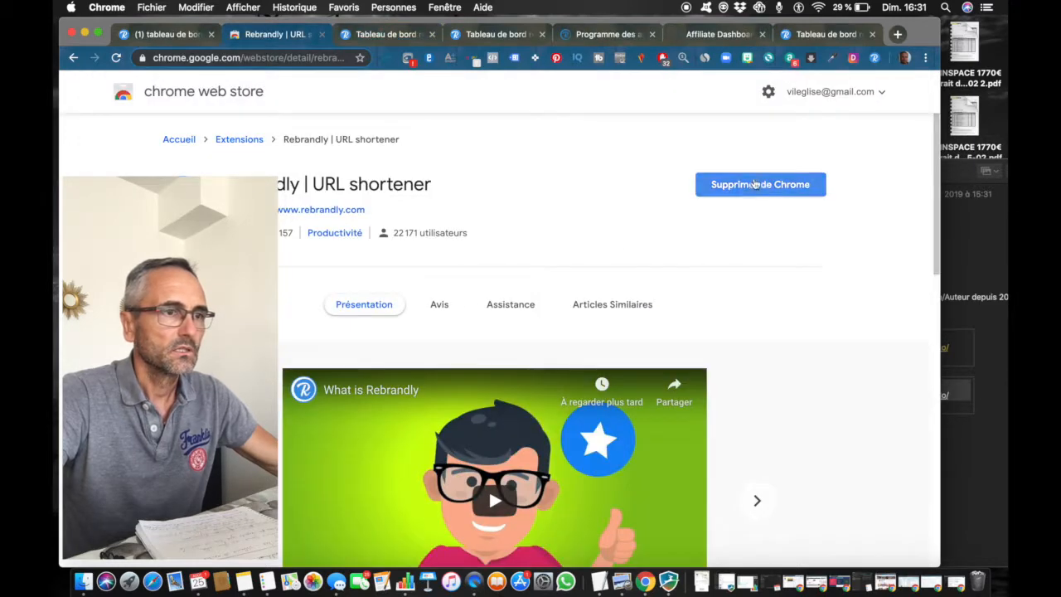
{"action": "scroll", "coordinate": [617, 335], "scroll_direction": "down", "scroll_amount": 3}
{"action": "scroll", "coordinate": [409, 368], "scroll_direction": "down", "scroll_amount": 3}
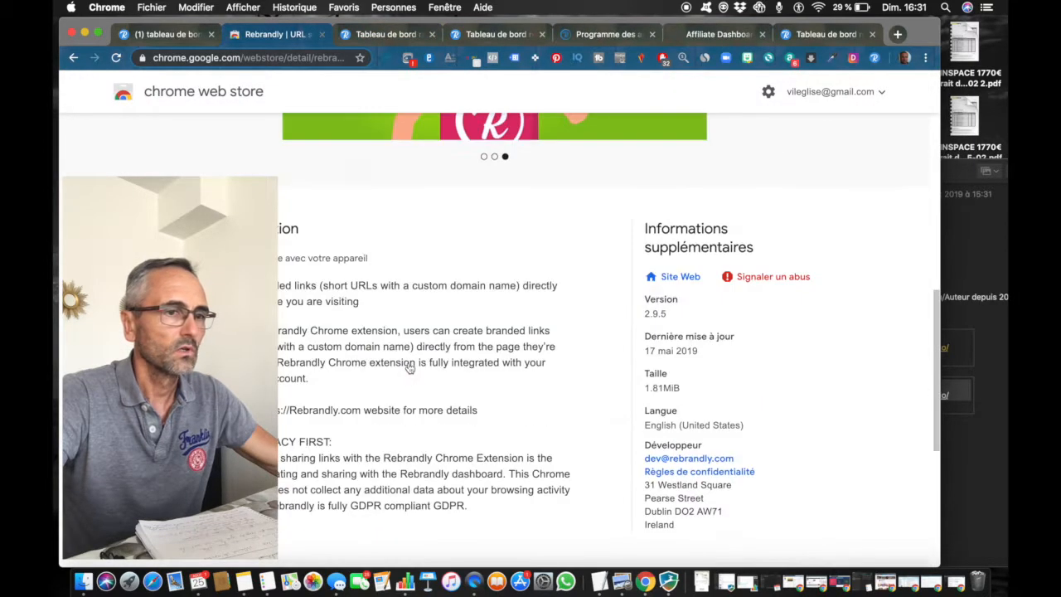
{"action": "scroll", "coordinate": [409, 368], "scroll_direction": "down", "scroll_amount": 5}
{"action": "scroll", "coordinate": [751, 229], "scroll_direction": "up", "scroll_amount": 15}
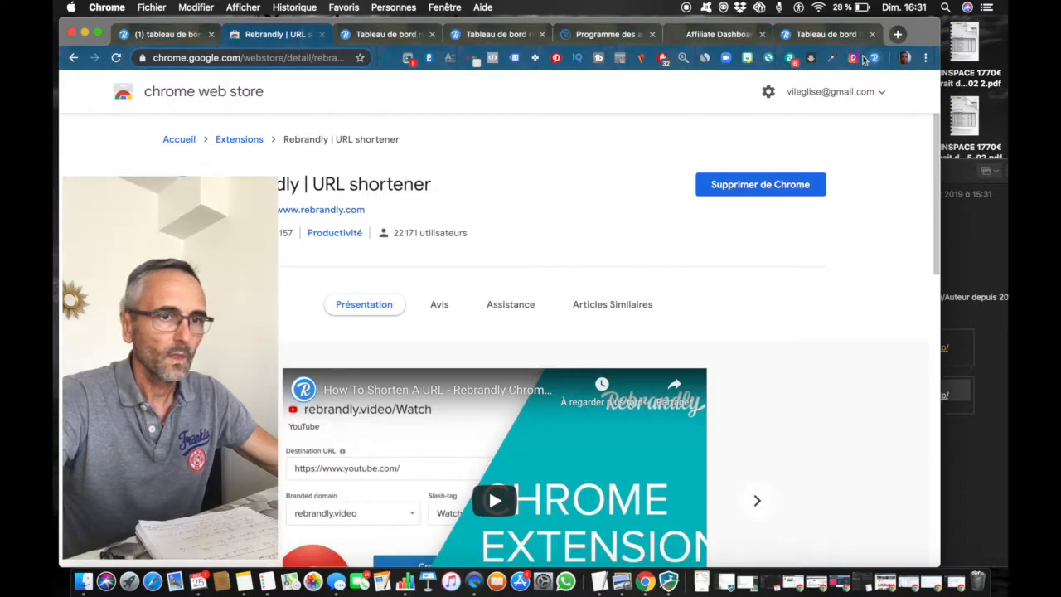
Dismiss the setup banner on the Rebrandly applications page and close the browser tab holding the links dashboard.
{"action": "left_click", "coordinate": [364, 39]}
{"action": "scroll", "coordinate": [552, 165], "scroll_direction": "up", "scroll_amount": 6}
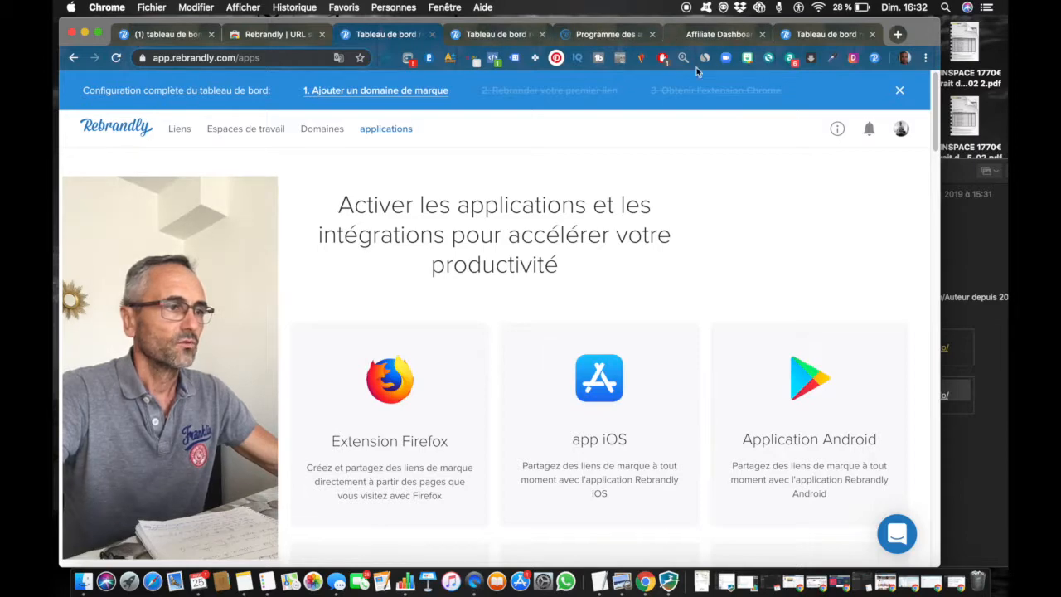
{"action": "left_click", "coordinate": [900, 90]}
{"action": "left_click", "coordinate": [506, 36]}
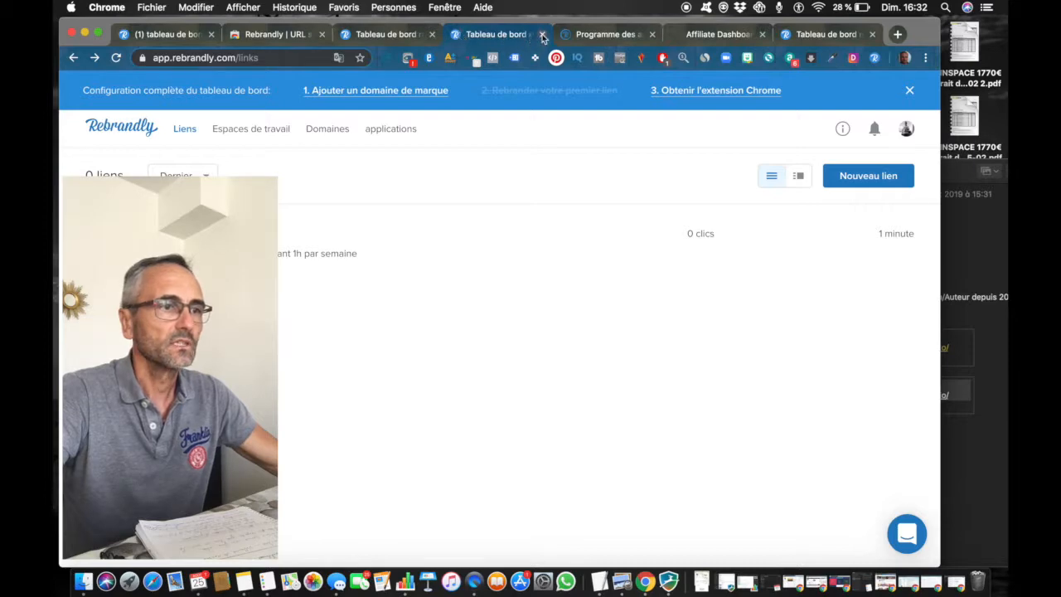
{"action": "left_click", "coordinate": [542, 35]}
Start adding a branded domain from the Rebrandly welcome page and search for domains named "machin".
{"action": "left_click", "coordinate": [182, 38]}
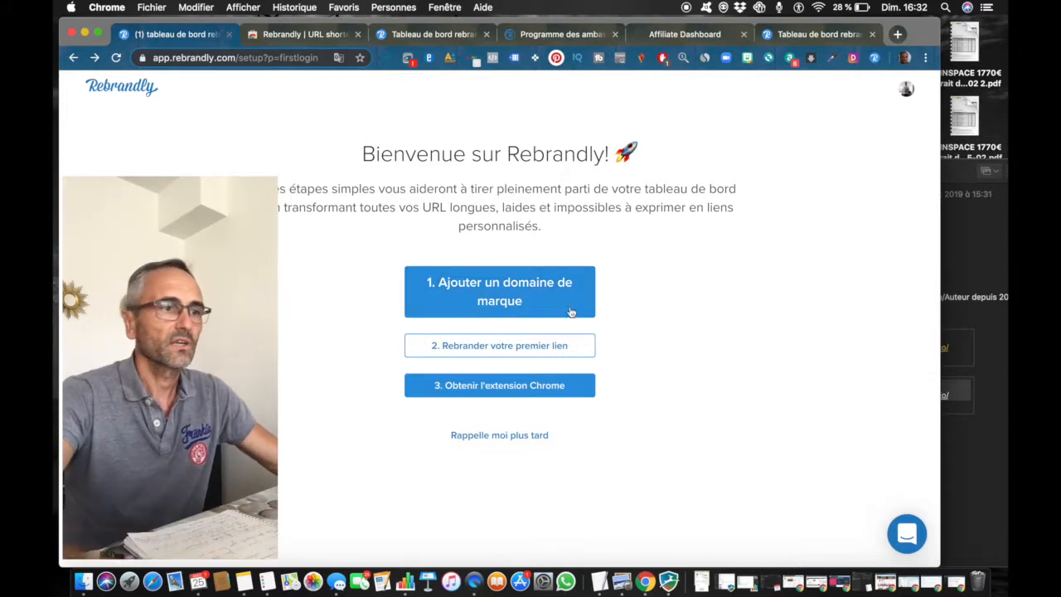
{"action": "left_click", "coordinate": [512, 292]}
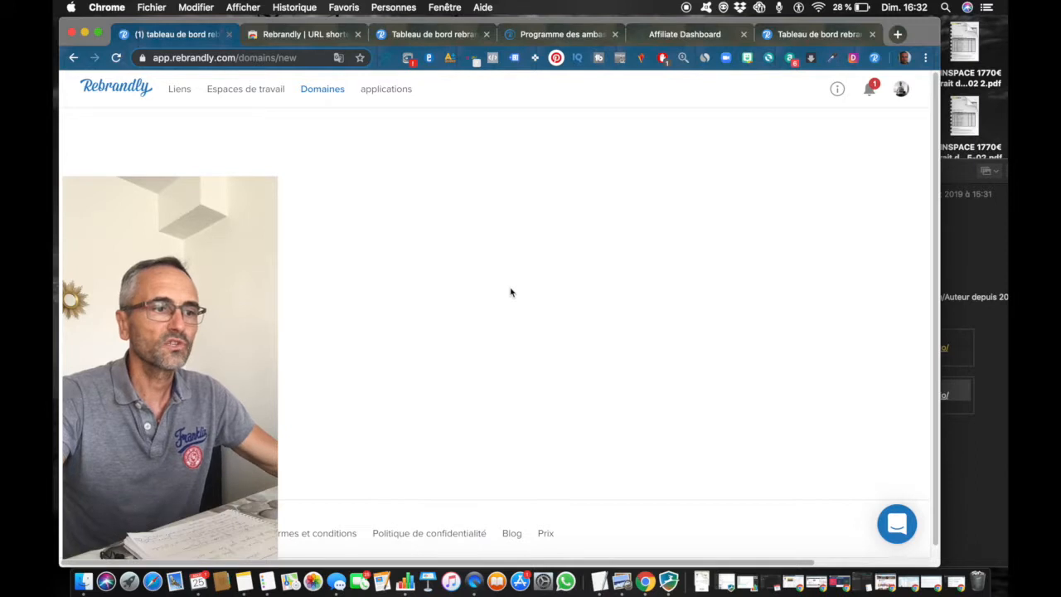
{"action": "scroll", "coordinate": [482, 332], "scroll_direction": "down", "scroll_amount": 1}
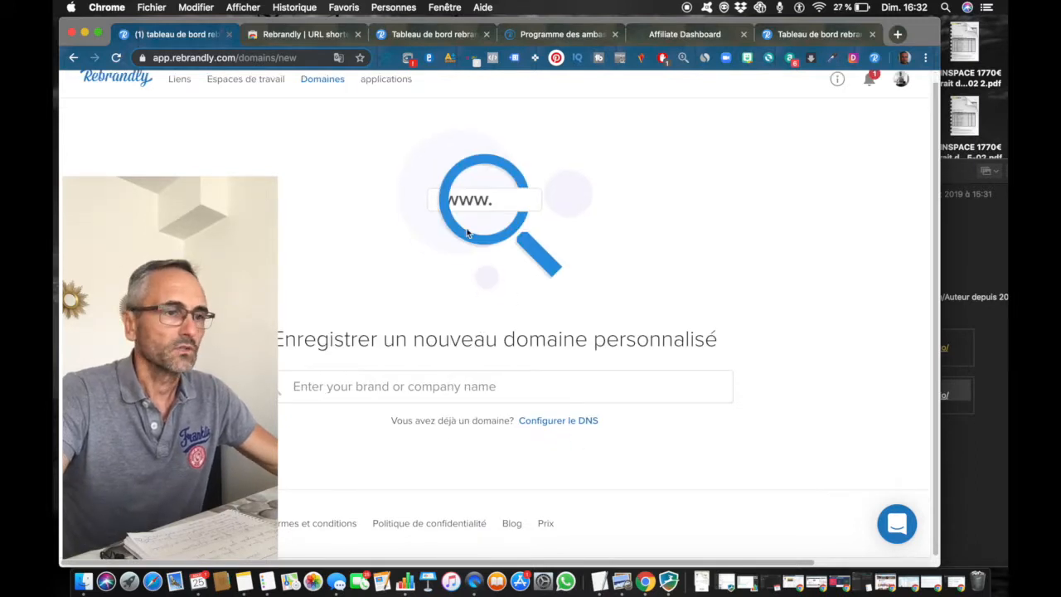
{"action": "left_click", "coordinate": [342, 389]}
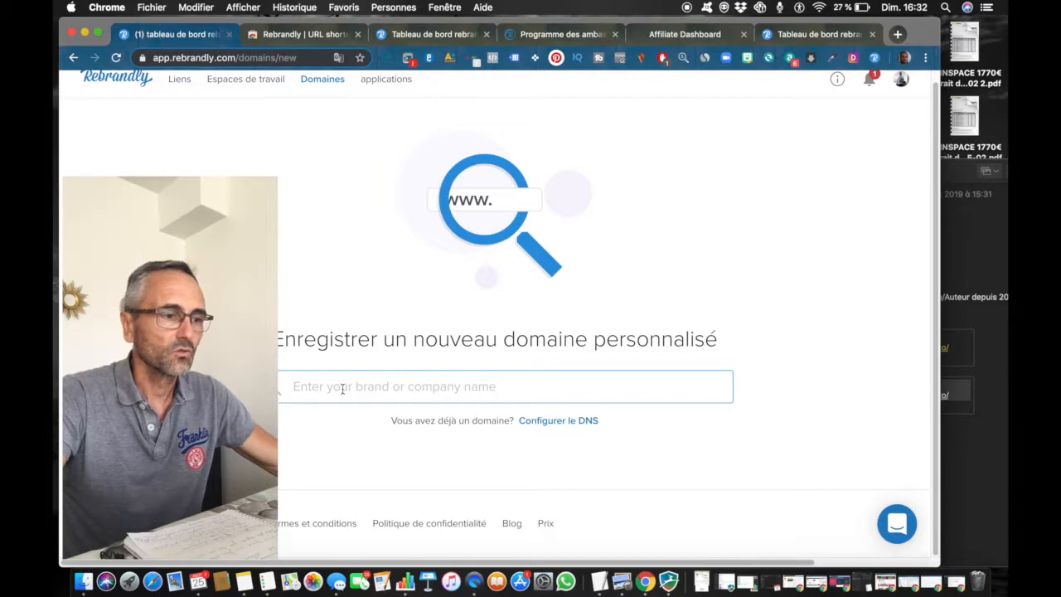
{"action": "type", "text": "mach"}
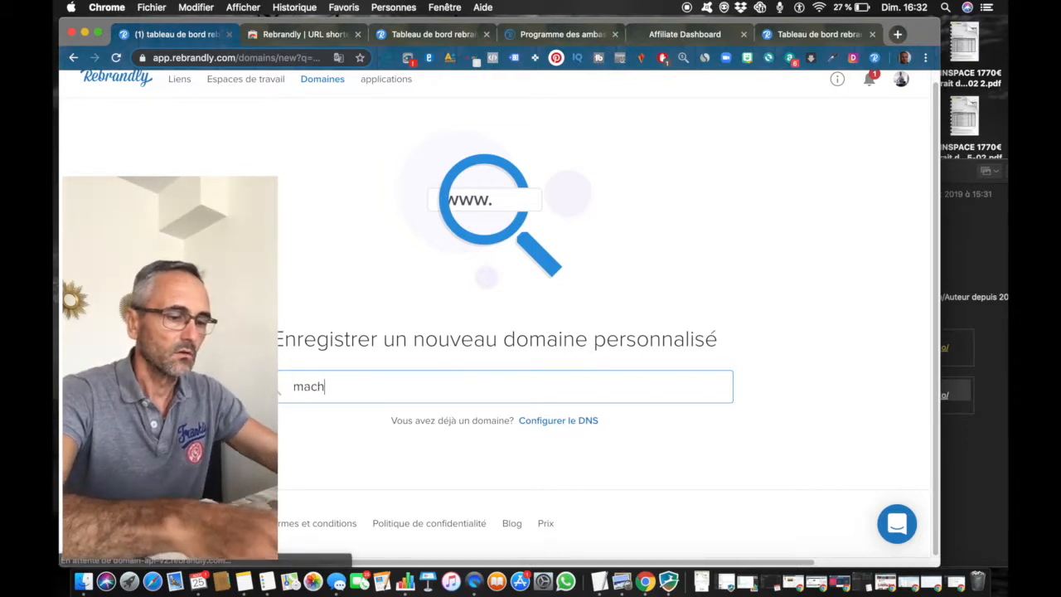
{"action": "type", "text": "in"}
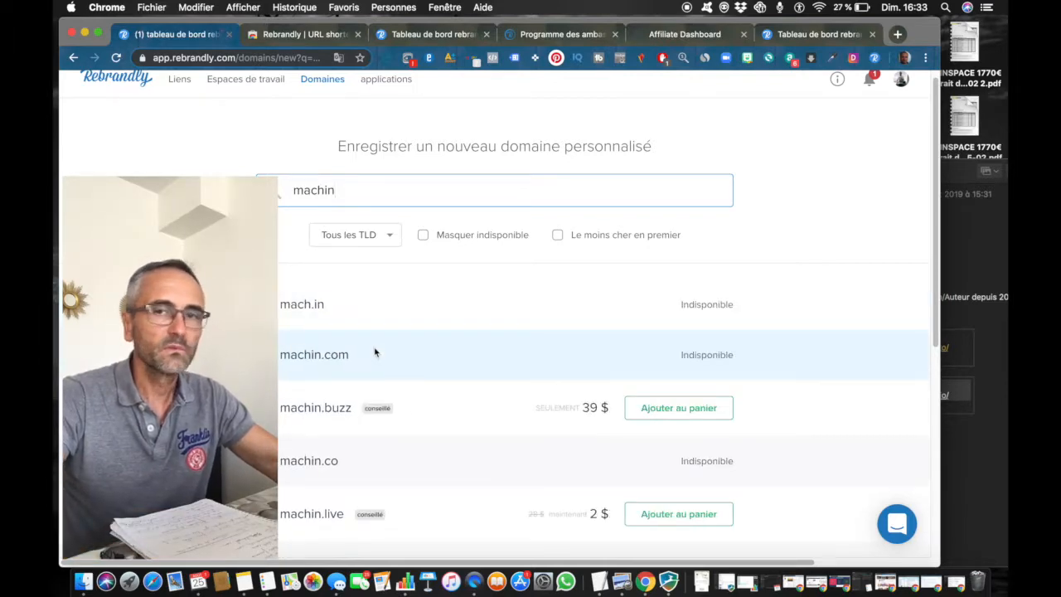
Examine the domain extensions offered for "machin", checking their availability, prices and the renewal terms for machin.news.
{"action": "scroll", "coordinate": [525, 414], "scroll_direction": "down", "scroll_amount": 2}
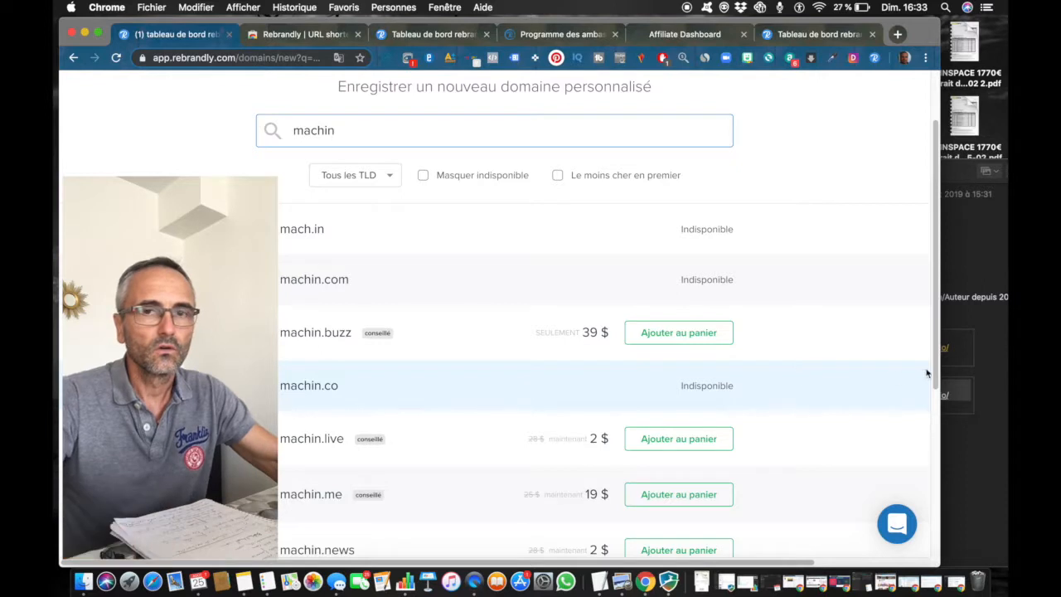
{"action": "scroll", "coordinate": [810, 440], "scroll_direction": "down", "scroll_amount": 5}
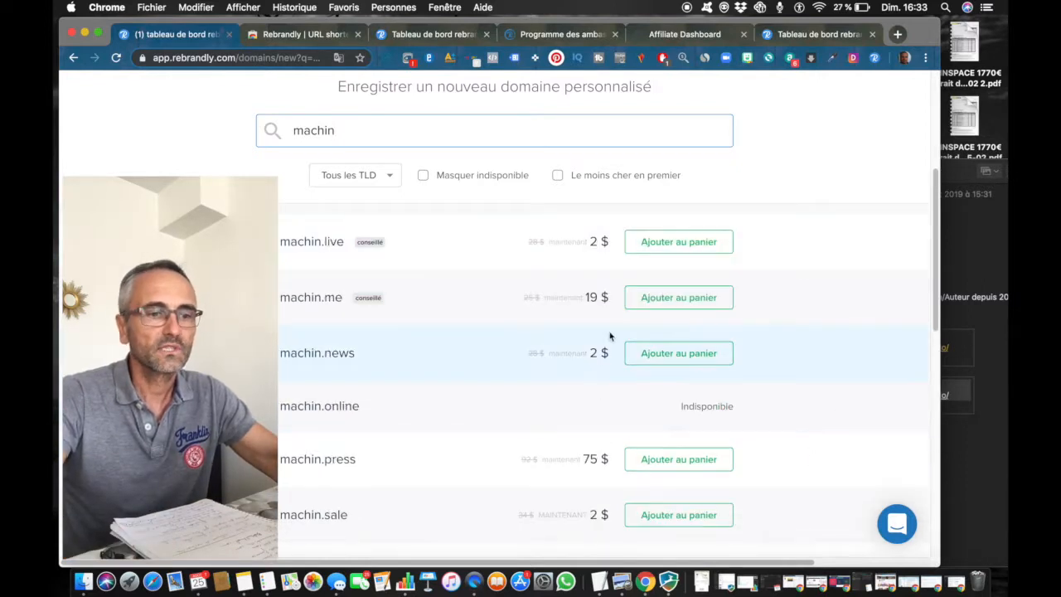
{"action": "scroll", "coordinate": [856, 400], "scroll_direction": "down", "scroll_amount": 1}
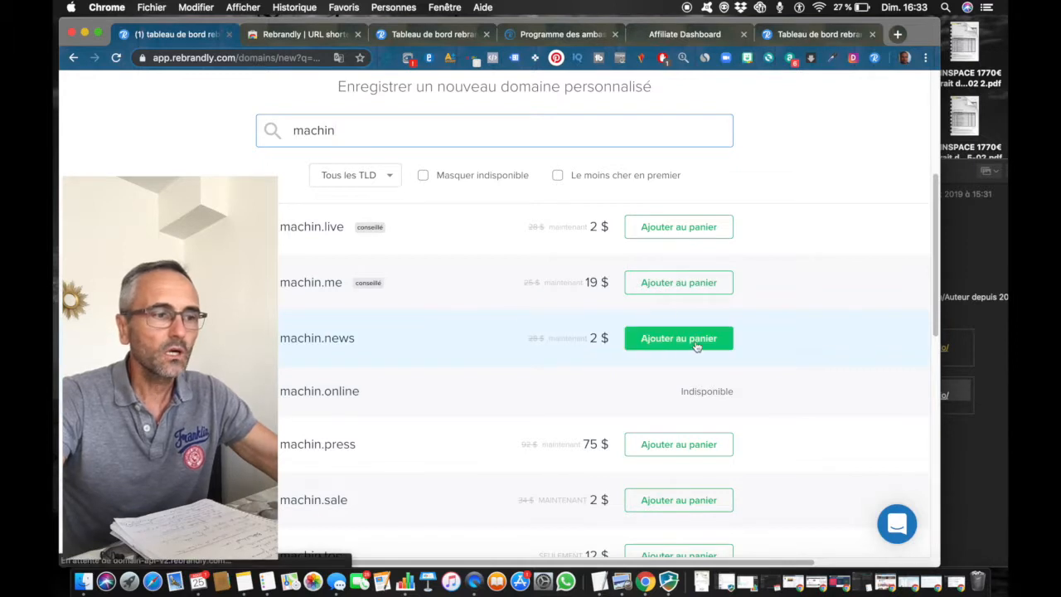
{"action": "mouse_move", "coordinate": [597, 337]}
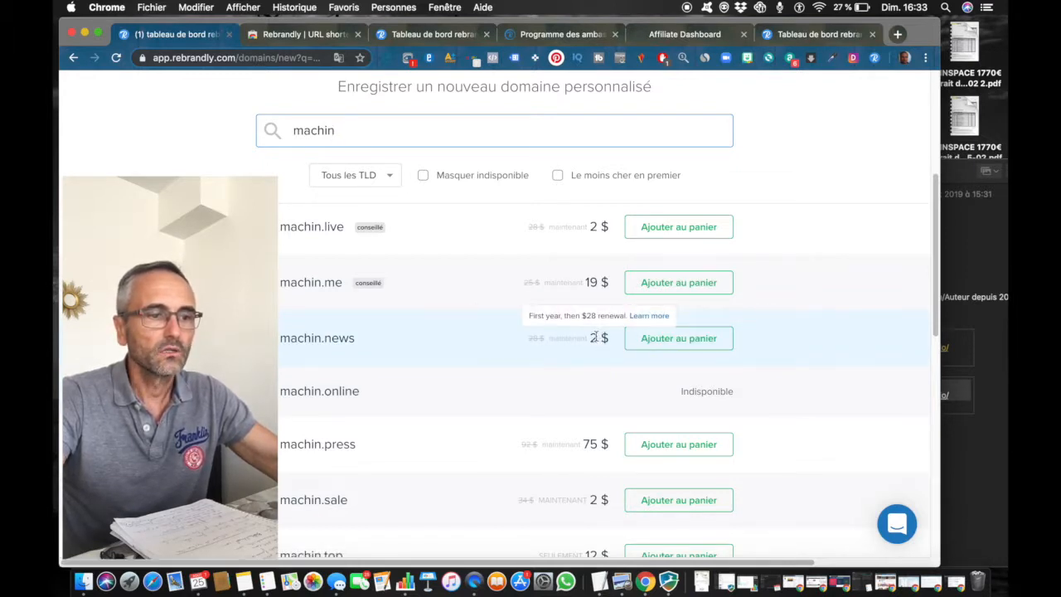
{"action": "scroll", "coordinate": [593, 337], "scroll_direction": "down", "scroll_amount": 3}
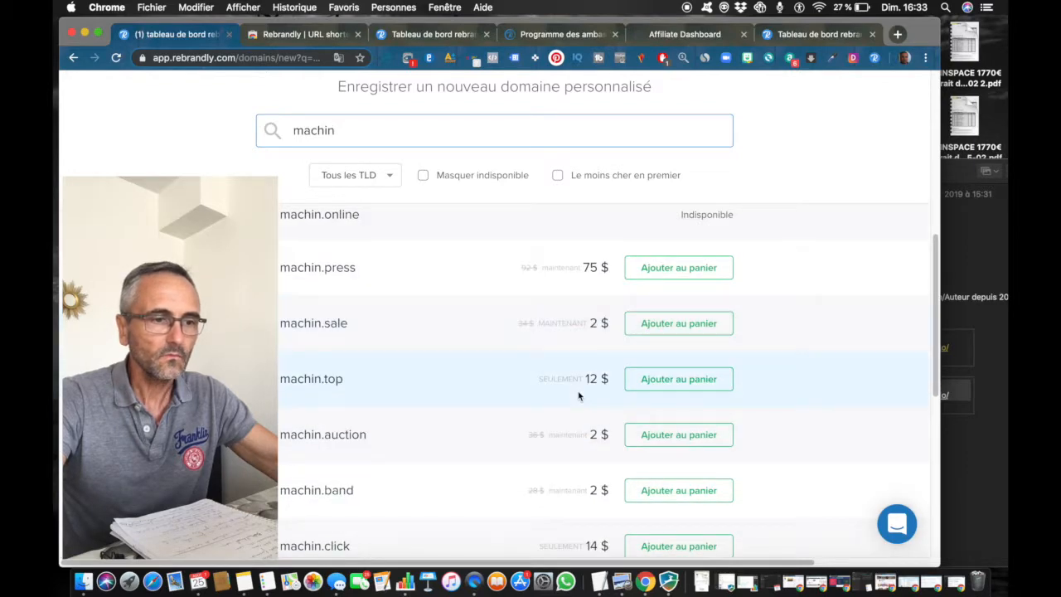
{"action": "scroll", "coordinate": [547, 419], "scroll_direction": "up", "scroll_amount": 7}
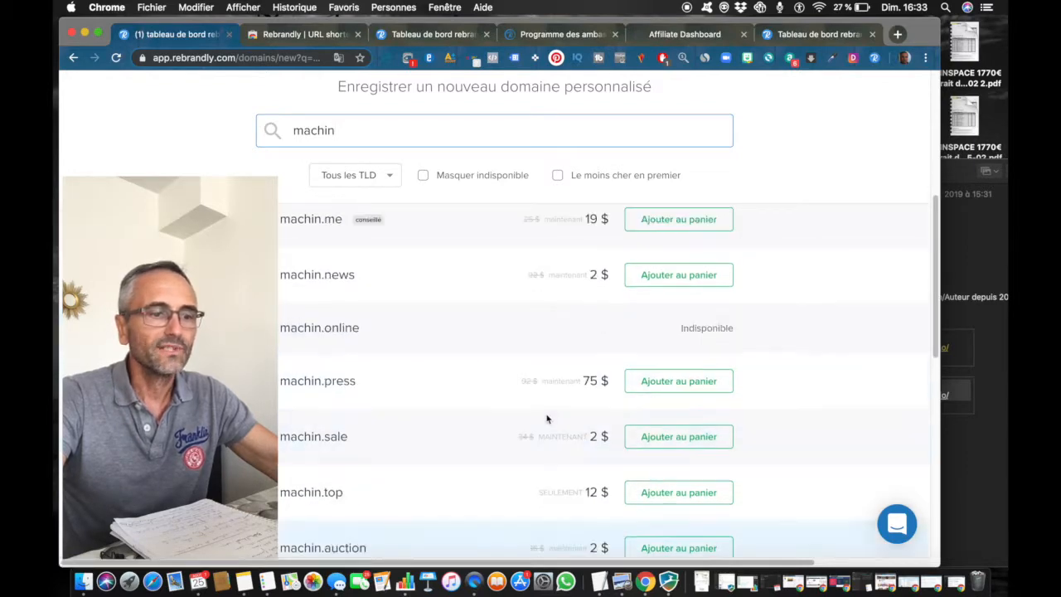
{"action": "scroll", "coordinate": [547, 419], "scroll_direction": "up", "scroll_amount": 2}
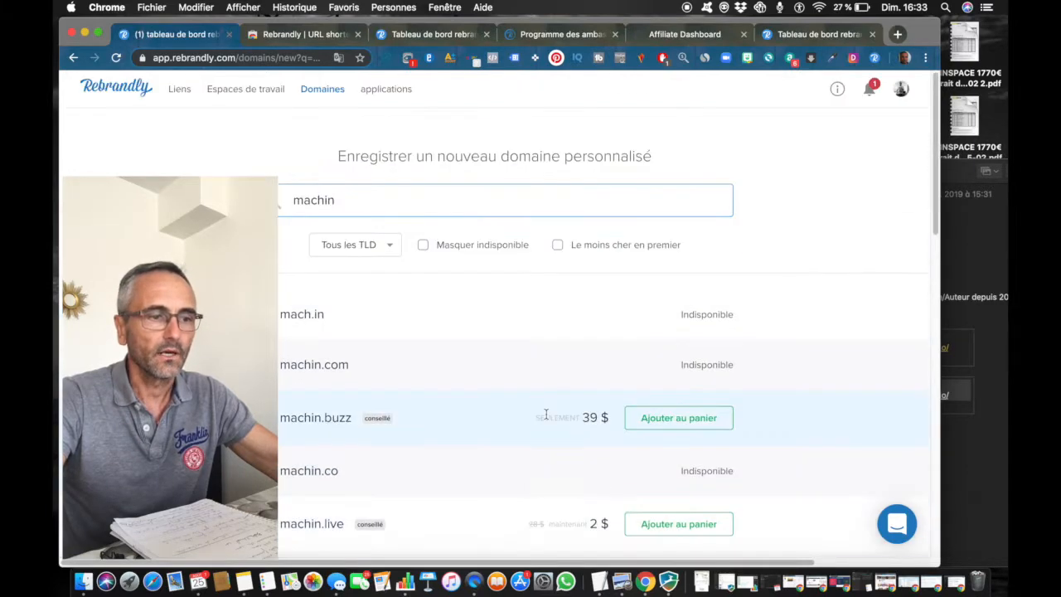
Leave the domain search, postpone the profile questions and go back to the Rebrandly account creation page.
{"action": "left_click", "coordinate": [73, 59]}
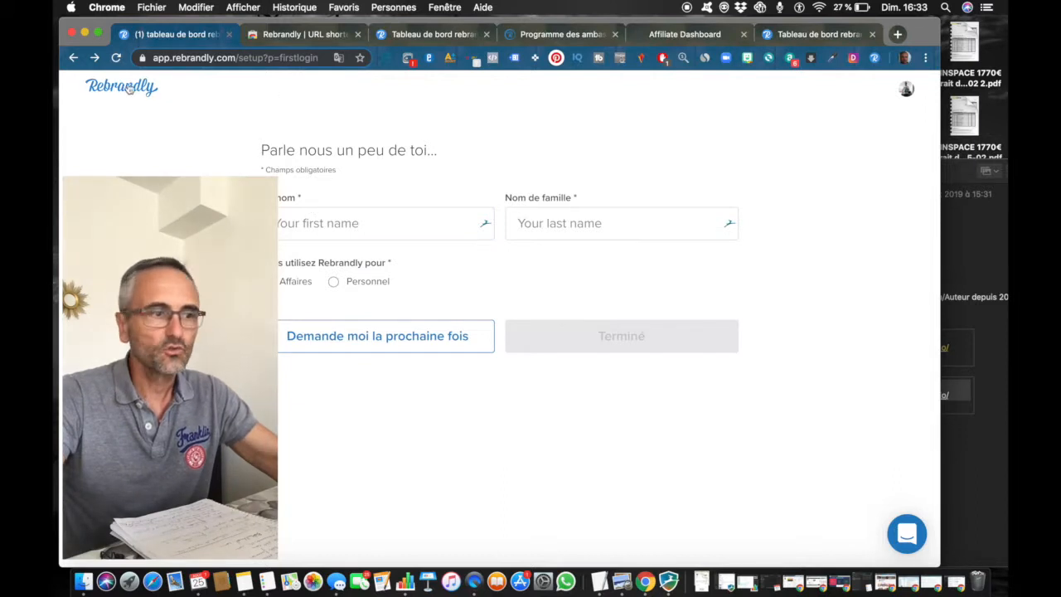
{"action": "left_click", "coordinate": [348, 331]}
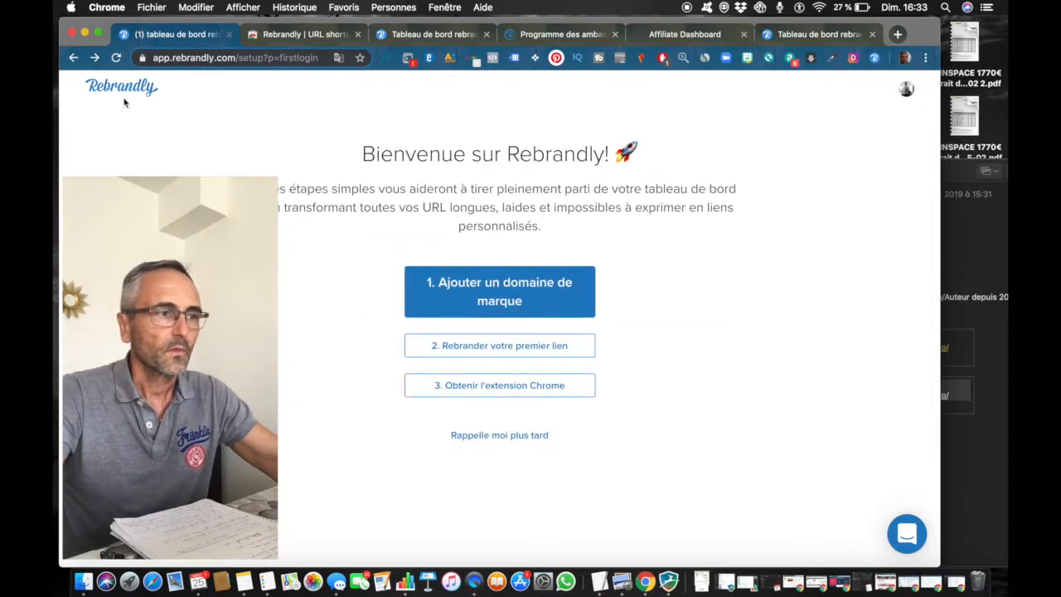
{"action": "left_click", "coordinate": [73, 58]}
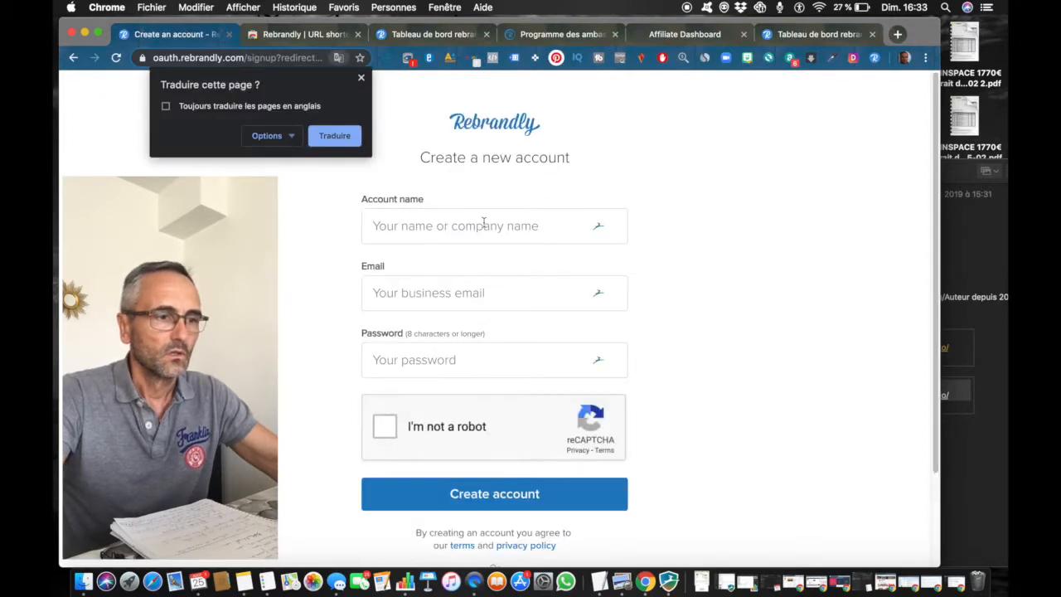
Dismiss the autofill suggestion on the account creation form and sign up with Facebook instead.
{"action": "left_click", "coordinate": [415, 233]}
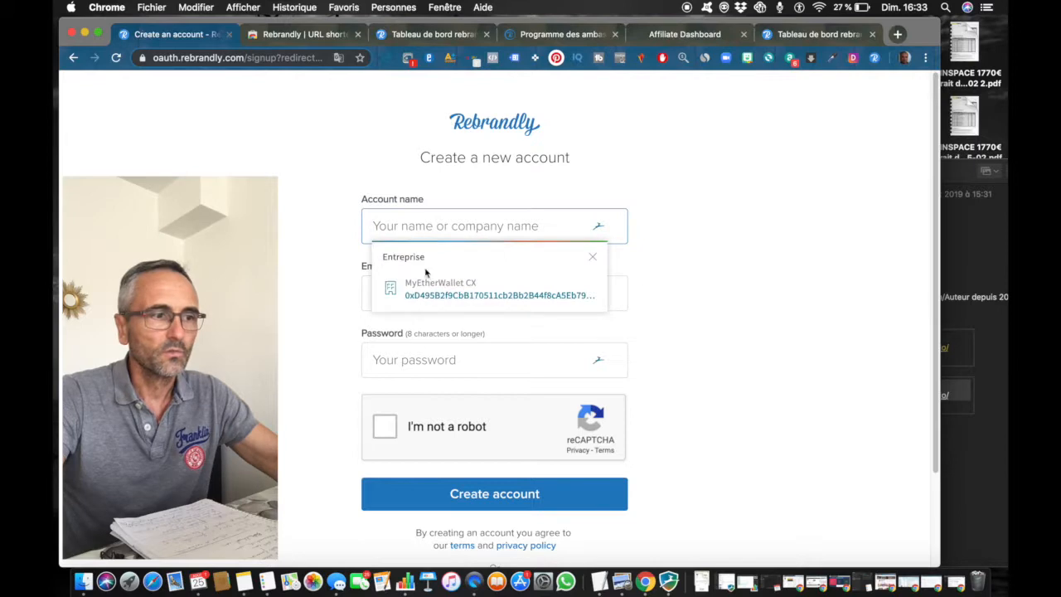
{"action": "left_click", "coordinate": [593, 258]}
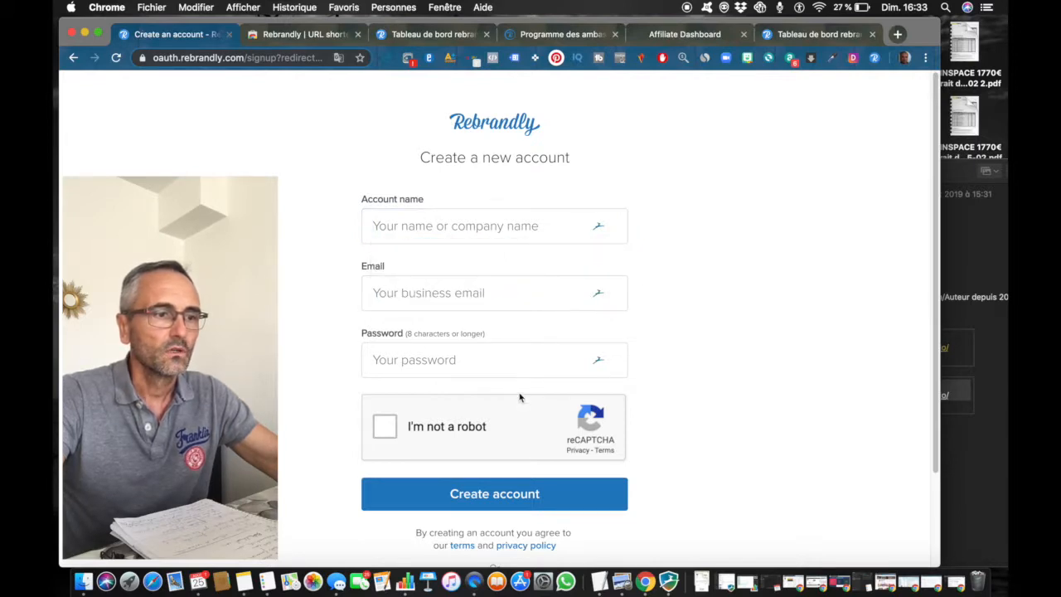
{"action": "scroll", "coordinate": [489, 394], "scroll_direction": "down", "scroll_amount": 3}
{"action": "scroll", "coordinate": [464, 393], "scroll_direction": "down", "scroll_amount": 1}
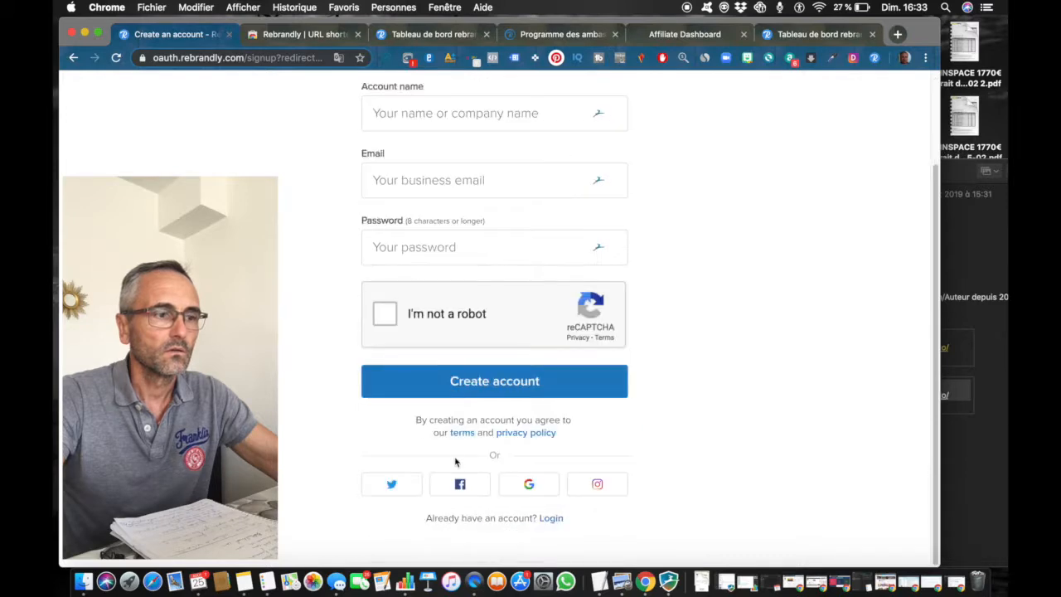
{"action": "left_click", "coordinate": [461, 485]}
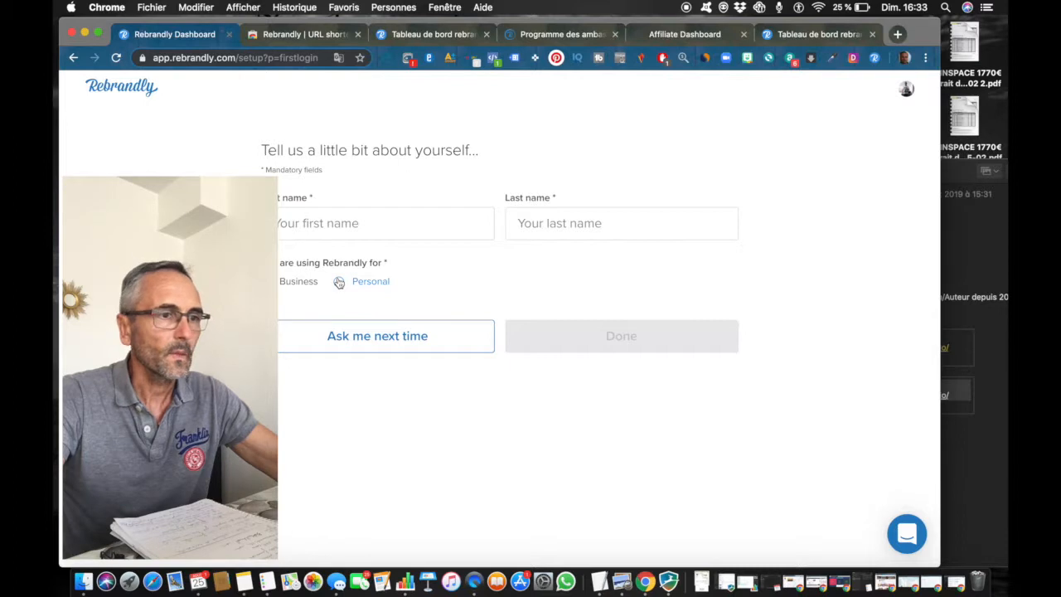
Translate the profile setup page into French and dismiss the translation notice.
{"action": "right_click", "coordinate": [224, 103]}
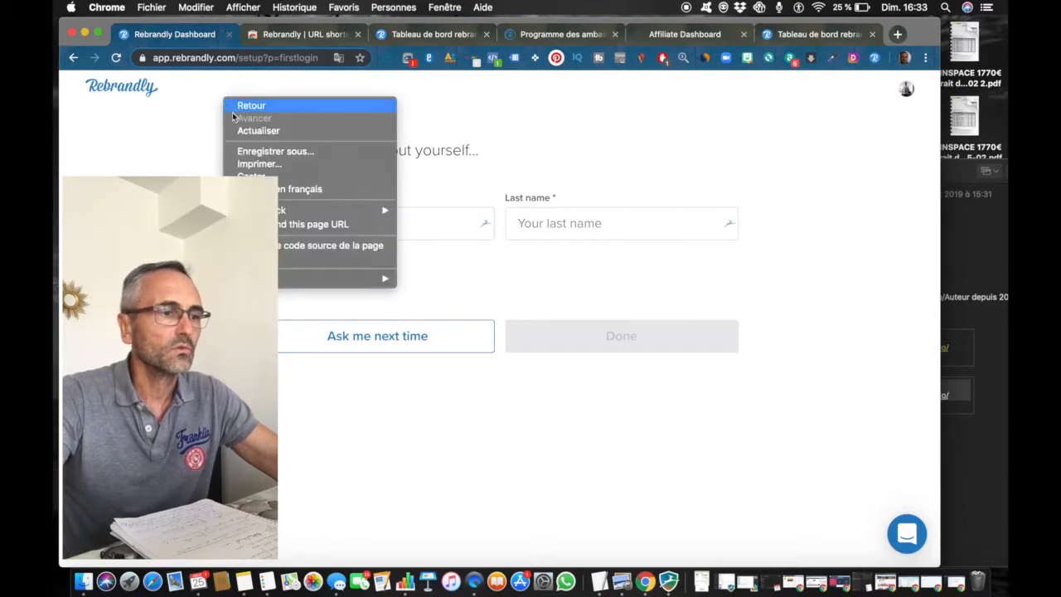
{"action": "left_click", "coordinate": [315, 189]}
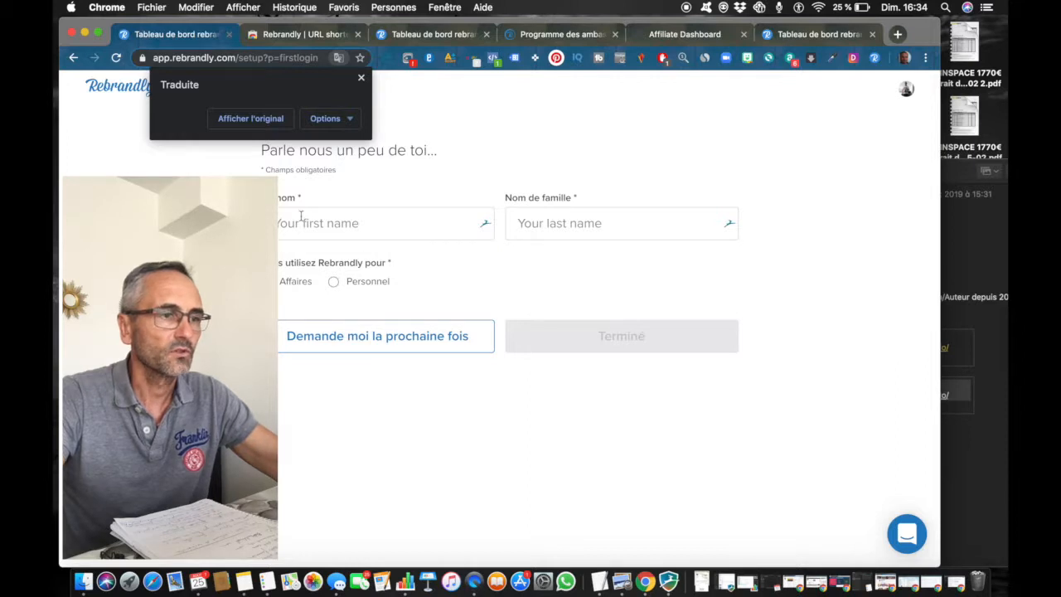
{"action": "left_click", "coordinate": [361, 80]}
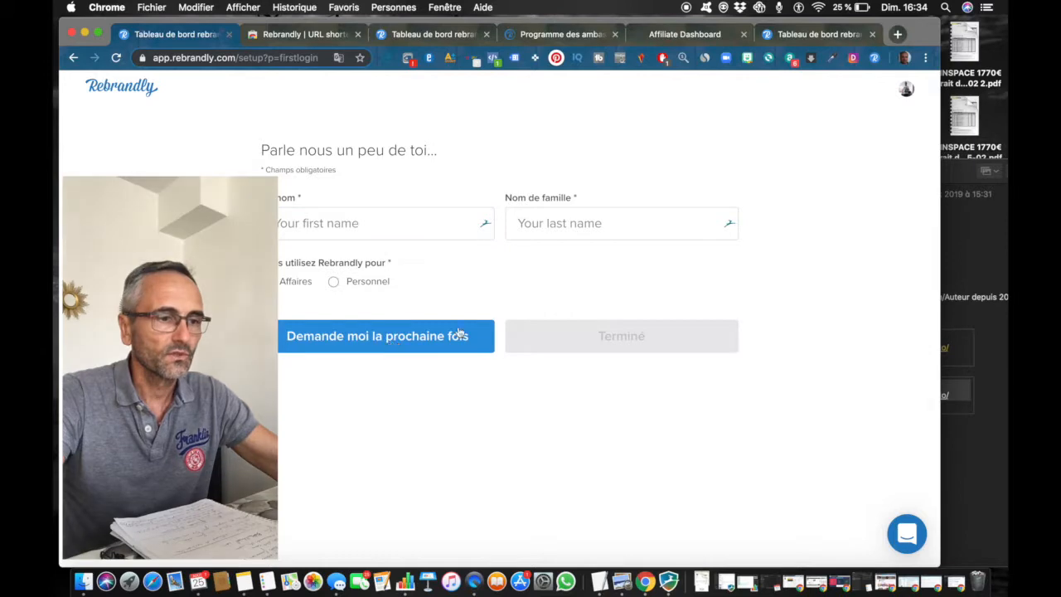
Postpone the profile questions and the welcome steps to reach the links dashboard.
{"action": "left_click", "coordinate": [362, 334]}
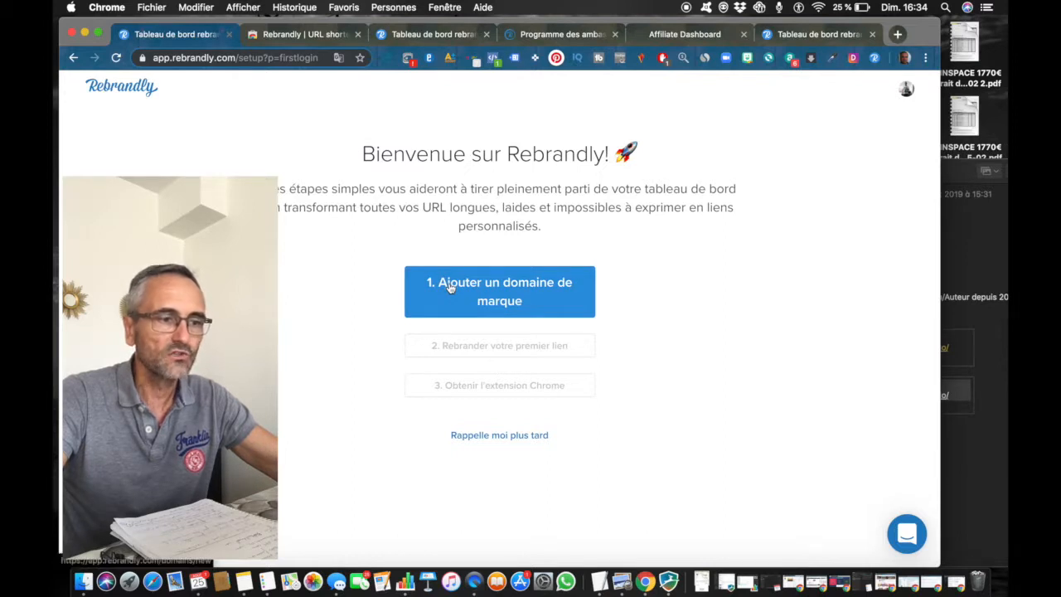
{"action": "left_click", "coordinate": [500, 437]}
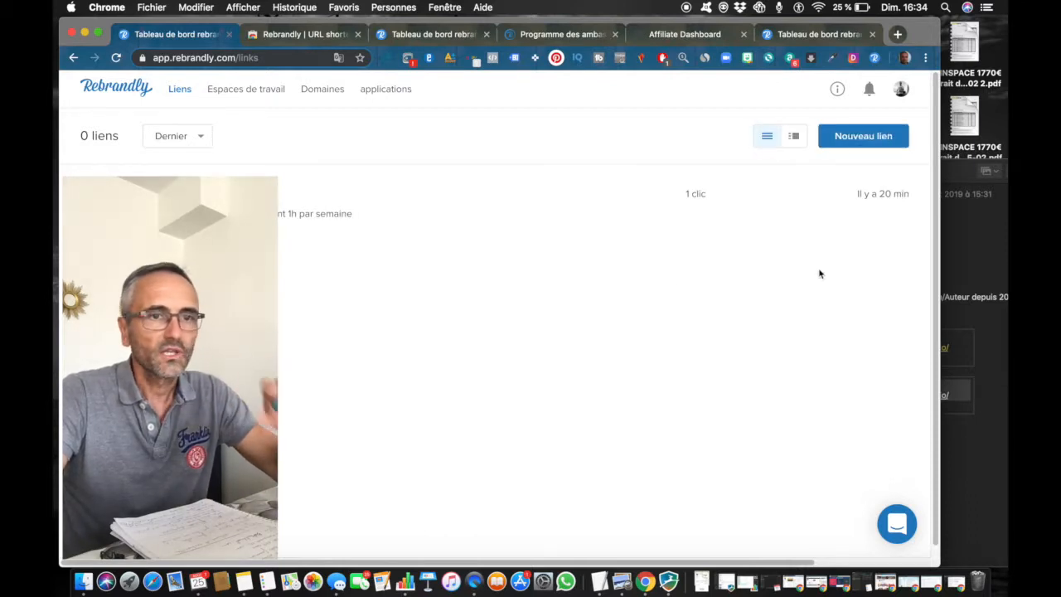
Open the Rebrandly extension's link form for the dashboard page, review its destination, domain and slash tag fields, and close it without creating a link.
{"action": "mouse_move", "coordinate": [637, 193]}
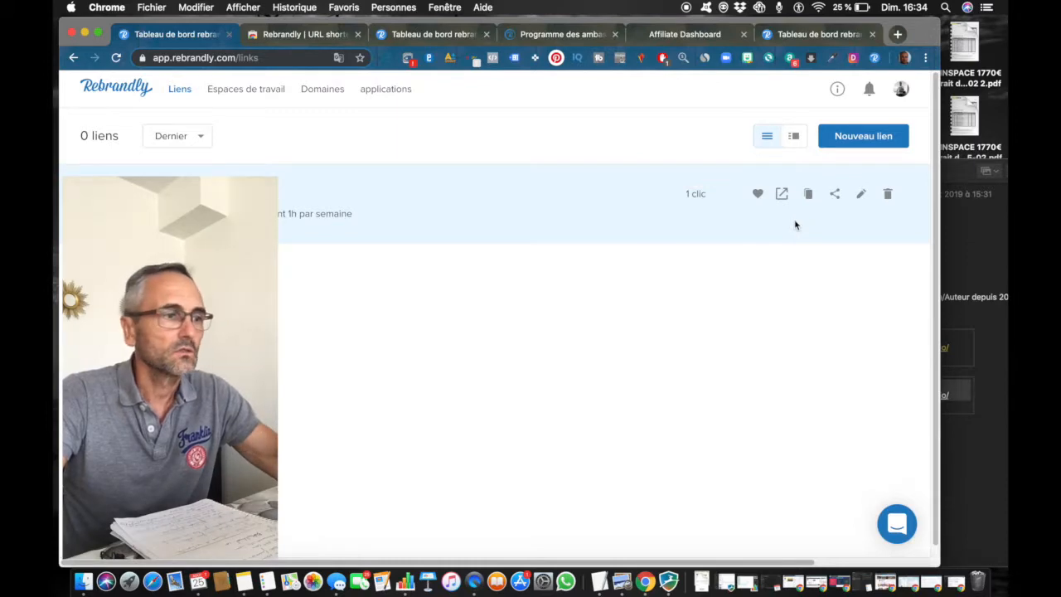
{"action": "left_click", "coordinate": [875, 60]}
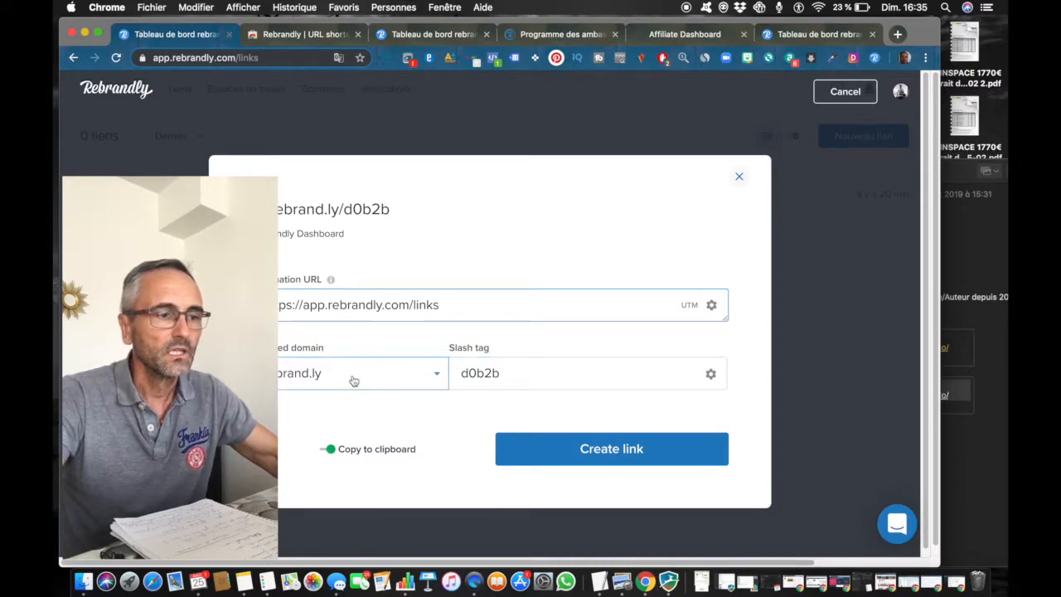
{"action": "left_click", "coordinate": [740, 178]}
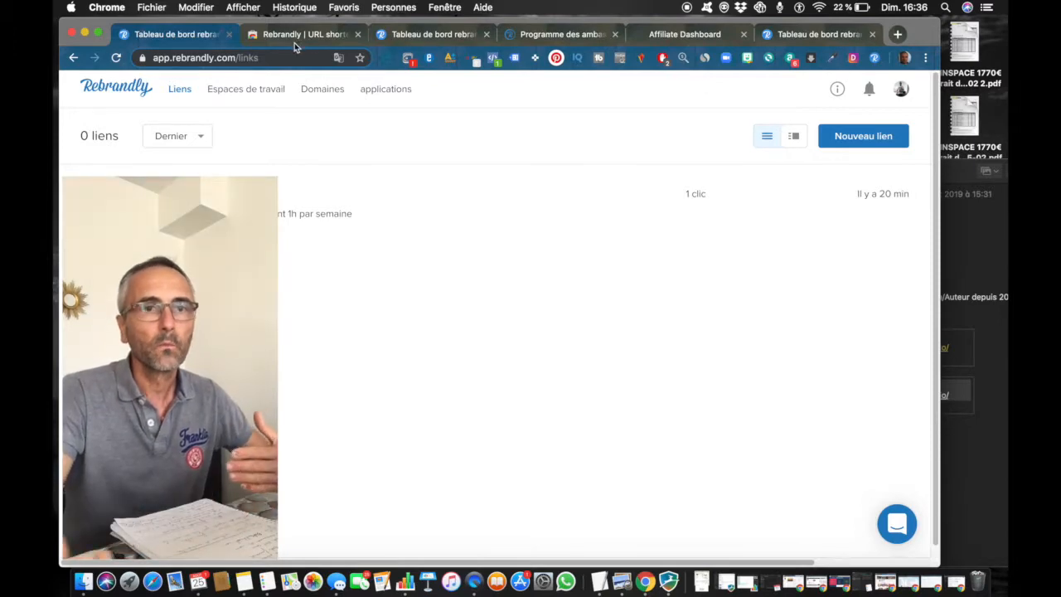
Return from the applications page to the links dashboard, and open Rebrandly's pricing page from the ambassador program page.
{"action": "left_click", "coordinate": [386, 88]}
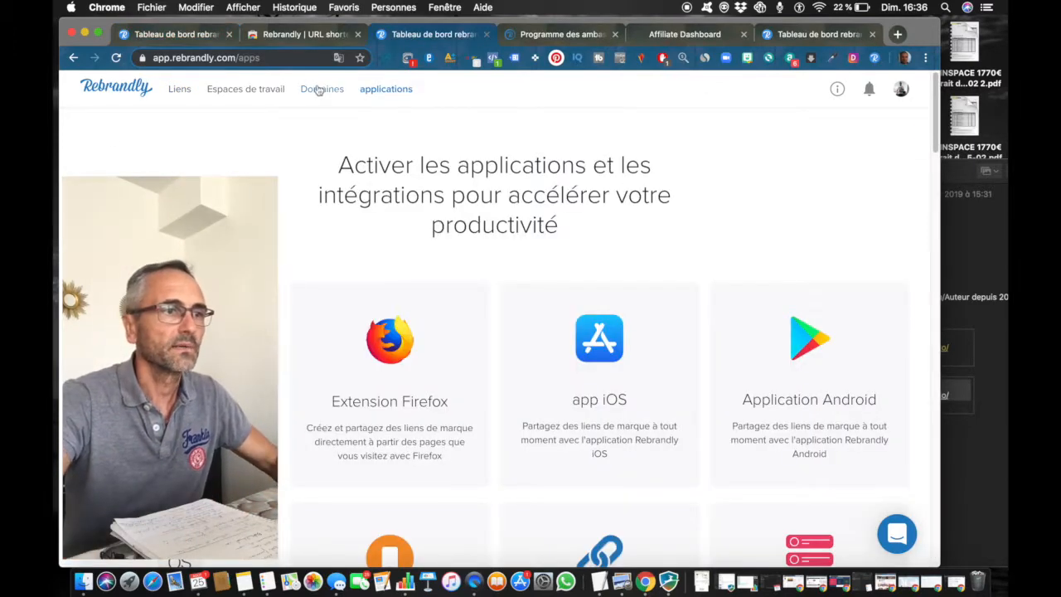
{"action": "left_click", "coordinate": [138, 92]}
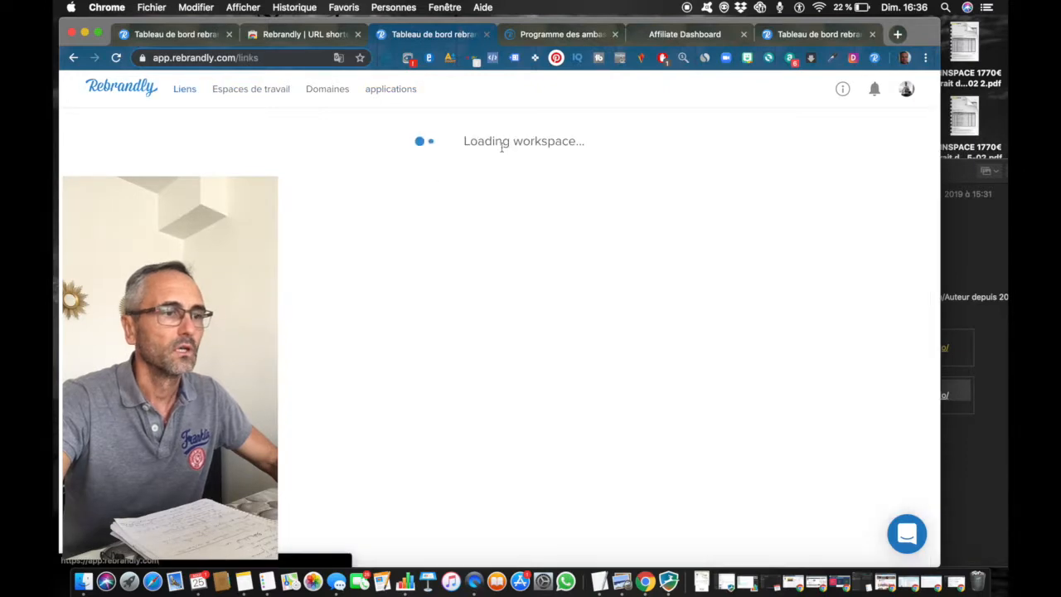
{"action": "left_click", "coordinate": [553, 34]}
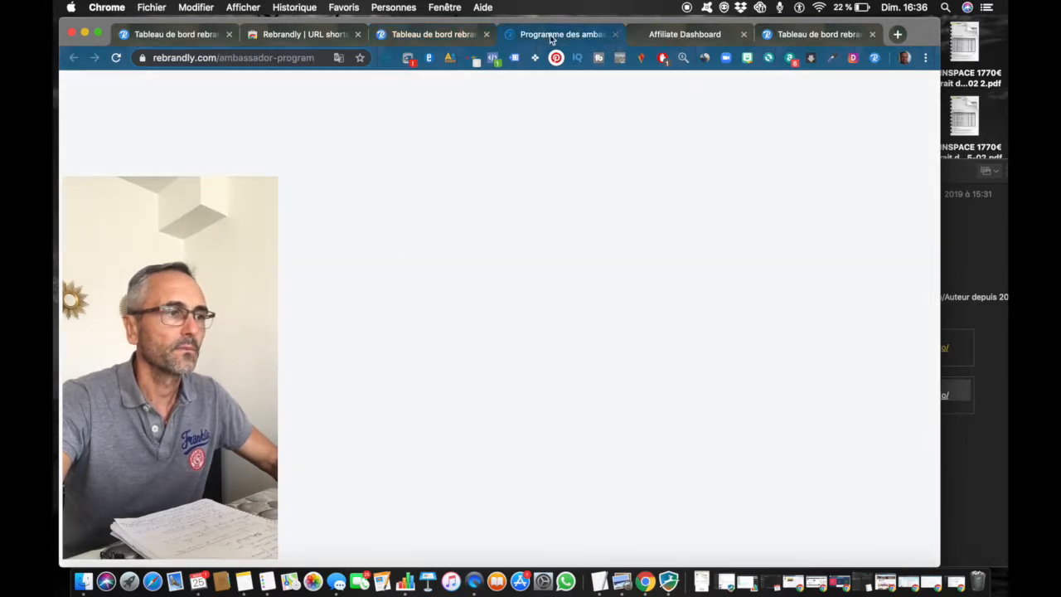
{"action": "left_click", "coordinate": [492, 98]}
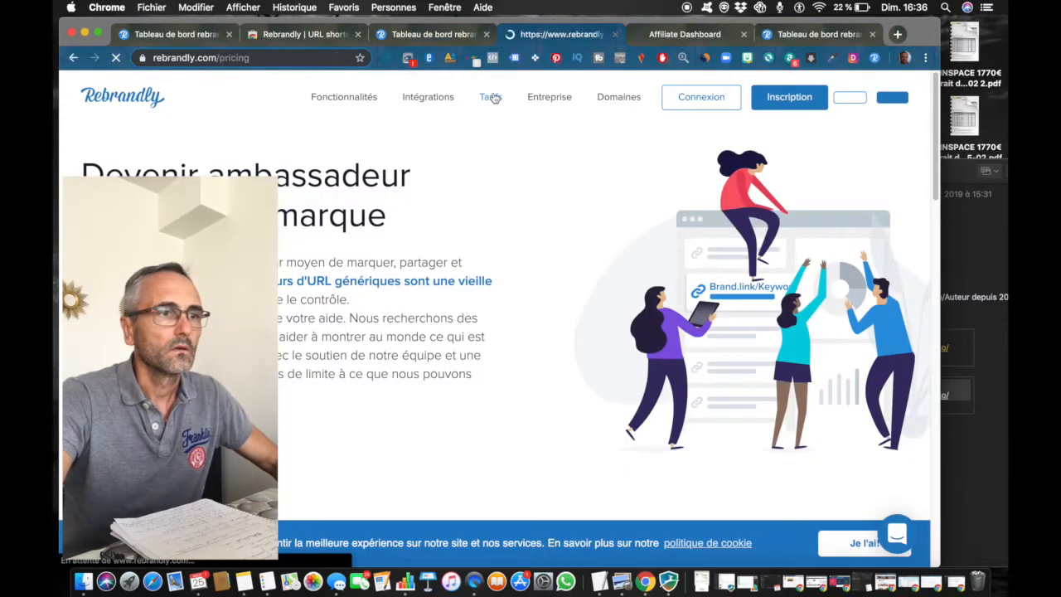
Examine the pricing page, comparing the monthly prices and included quotas of the free, Entrée, Pro, Prime and Entreprise plans.
{"action": "scroll", "coordinate": [512, 293], "scroll_direction": "down", "scroll_amount": 15}
{"action": "scroll", "coordinate": [509, 289], "scroll_direction": "down", "scroll_amount": 10}
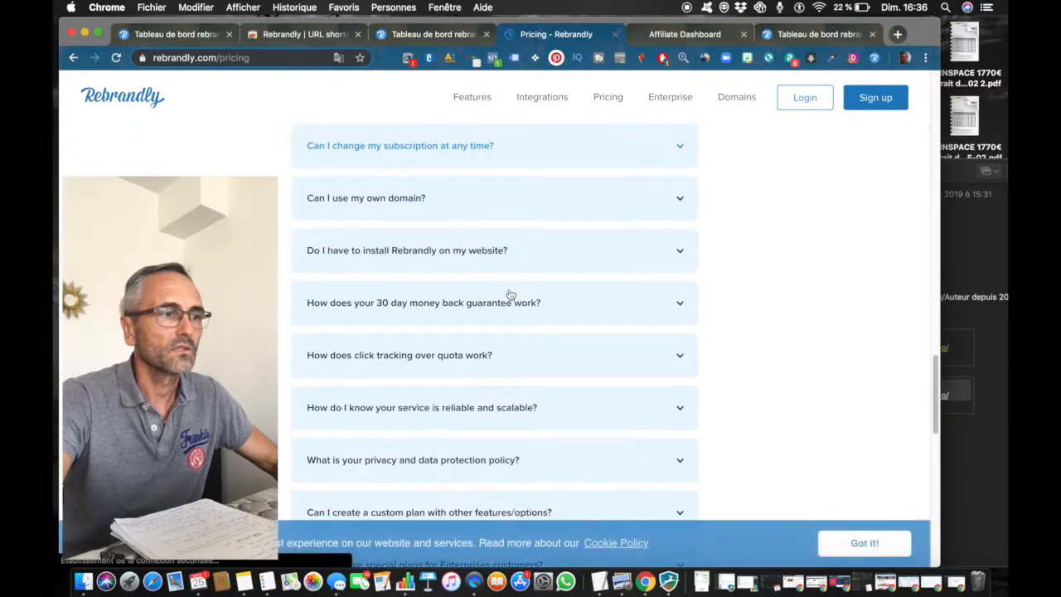
{"action": "scroll", "coordinate": [509, 295], "scroll_direction": "up", "scroll_amount": 5}
{"action": "scroll", "coordinate": [510, 294], "scroll_direction": "up", "scroll_amount": 8}
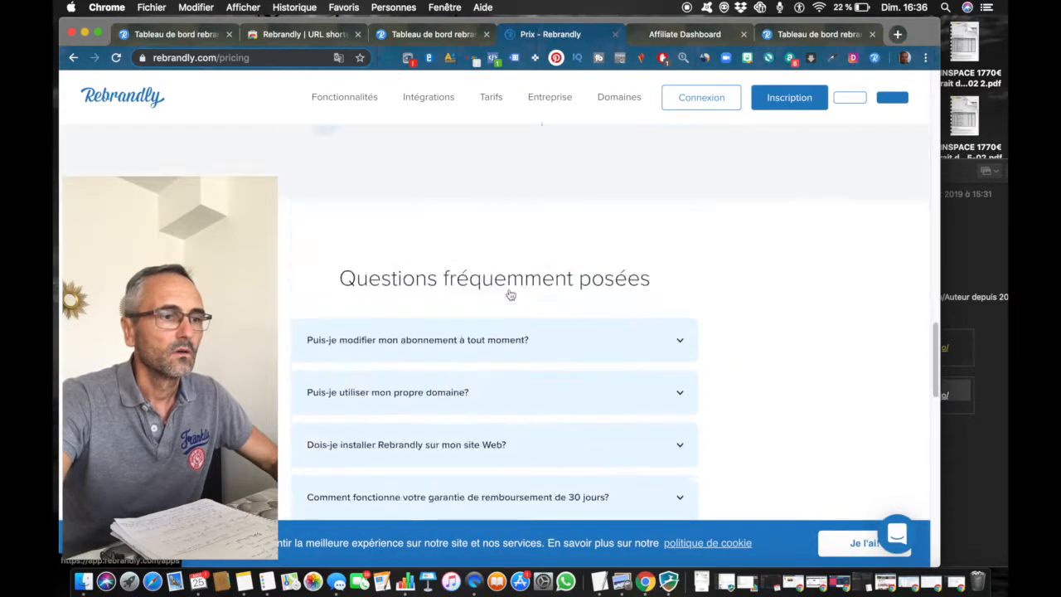
{"action": "scroll", "coordinate": [510, 295], "scroll_direction": "up", "scroll_amount": 6}
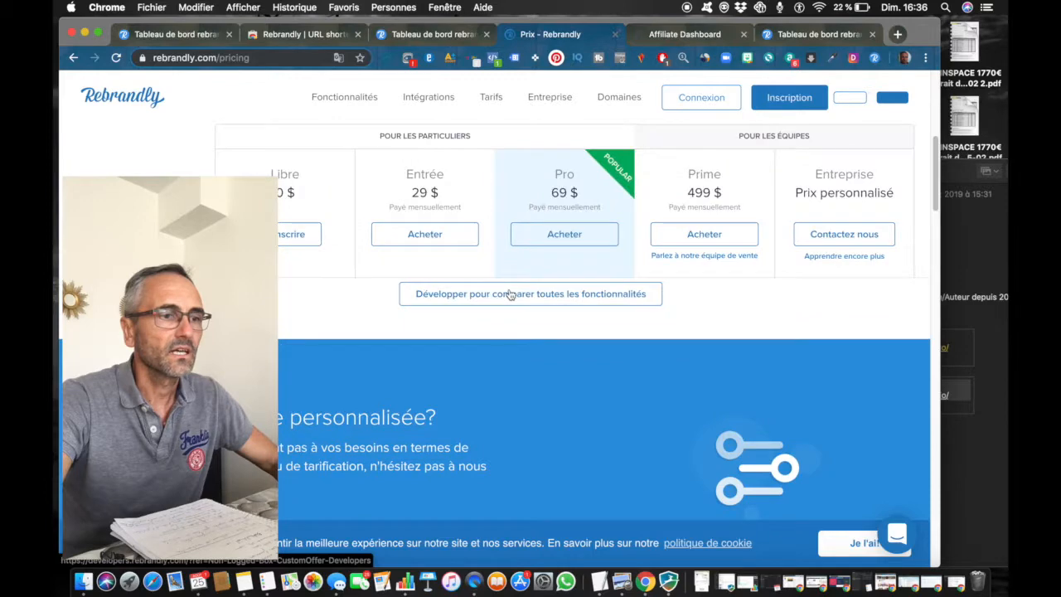
{"action": "scroll", "coordinate": [493, 295], "scroll_direction": "up", "scroll_amount": 3}
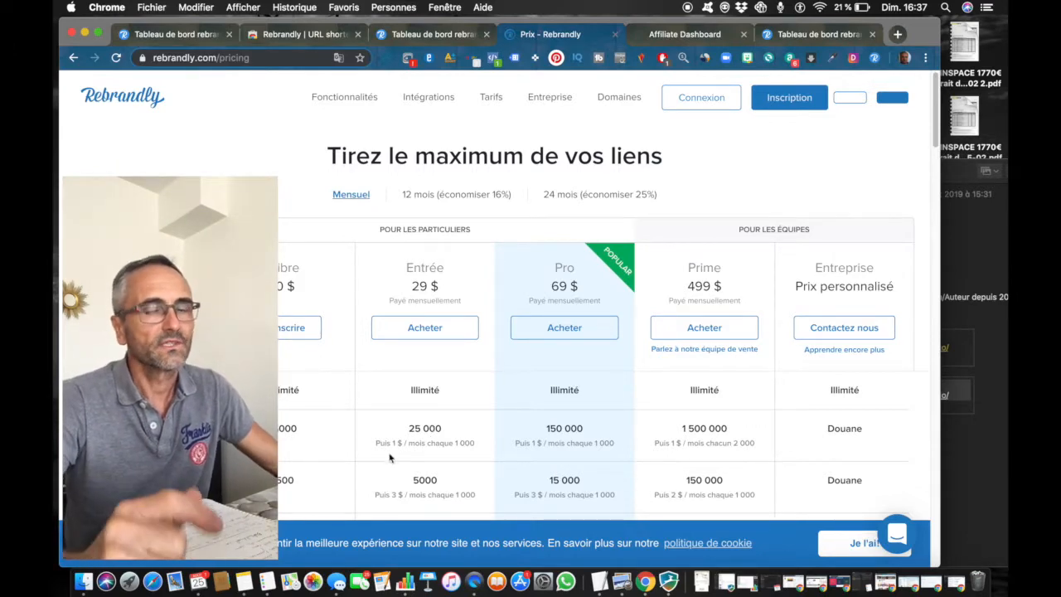
{"action": "scroll", "coordinate": [431, 495], "scroll_direction": "down", "scroll_amount": 3}
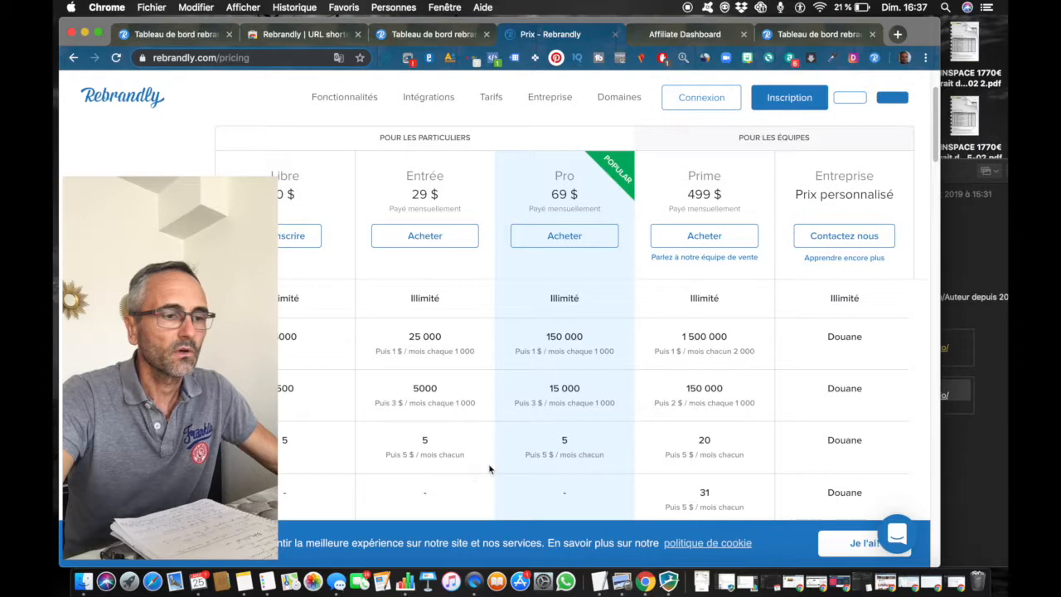
{"action": "scroll", "coordinate": [296, 386], "scroll_direction": "up", "scroll_amount": 1}
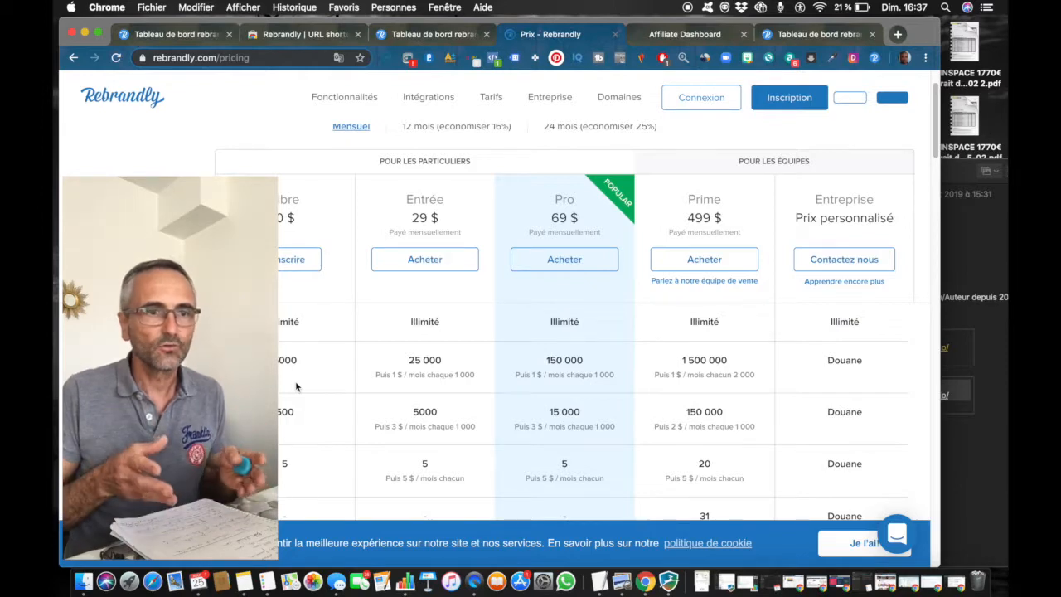
{"action": "scroll", "coordinate": [358, 302], "scroll_direction": "up", "scroll_amount": 2}
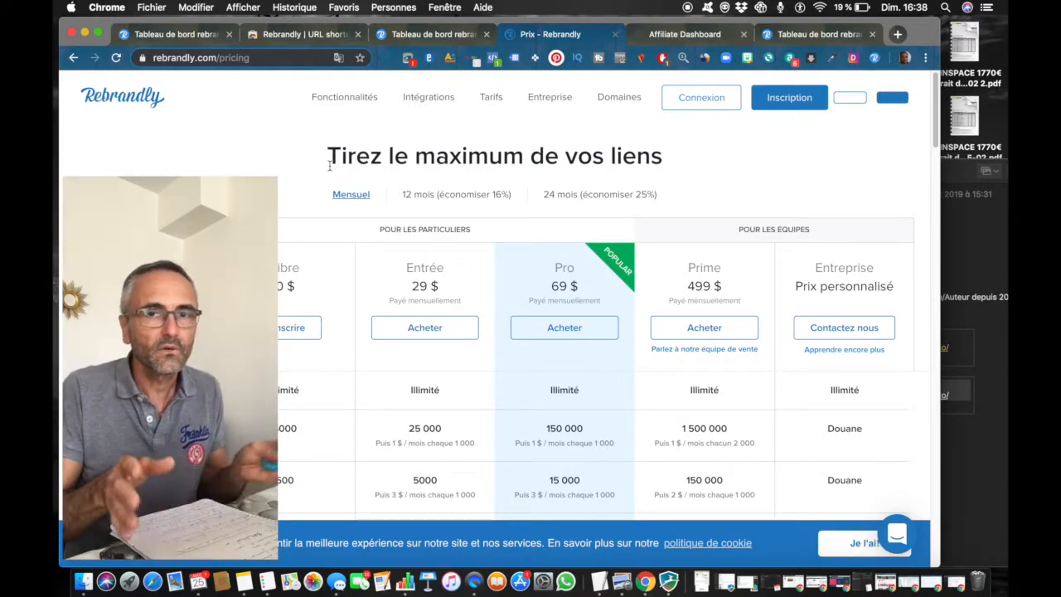
Show the details of the rebrand.ly/ka3w75 link and select its short URL, cancelling the slug change.
{"action": "left_click", "coordinate": [436, 35]}
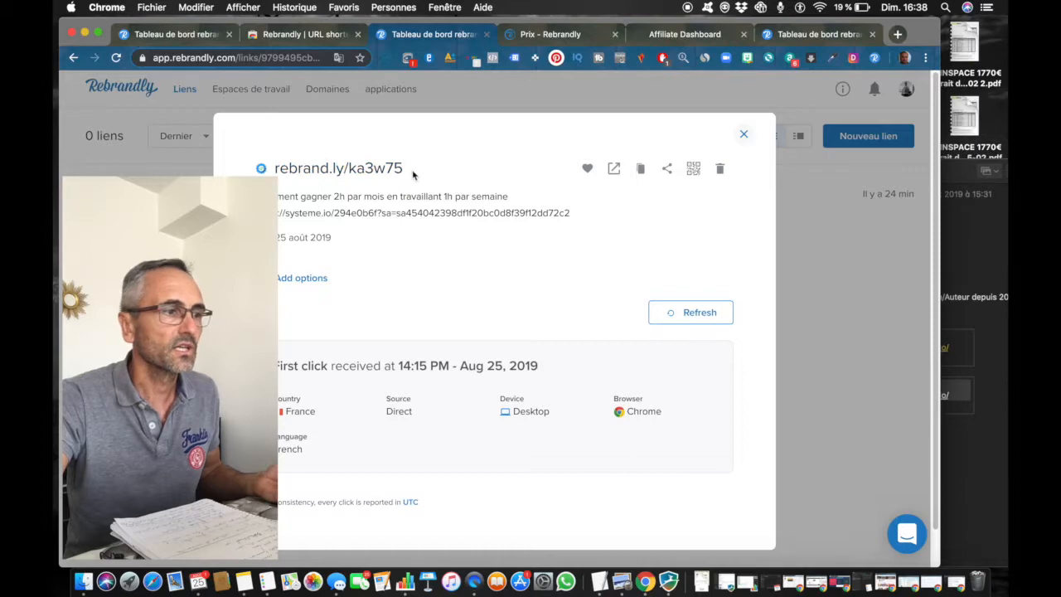
{"action": "left_click_drag", "start_coordinate": [406, 171], "coordinate": [300, 172]}
{"action": "right_click", "coordinate": [281, 165]}
{"action": "left_click", "coordinate": [302, 207]}
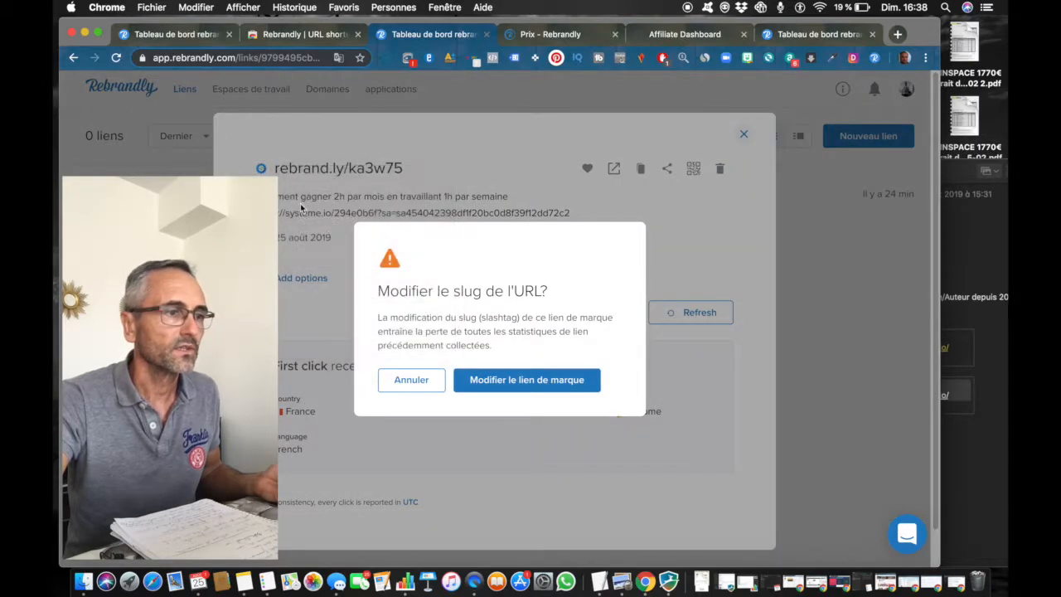
{"action": "left_click", "coordinate": [408, 170]}
{"action": "mouse_move", "coordinate": [403, 170]}
{"action": "left_mouse_down"}
{"action": "mouse_move", "coordinate": [285, 170]}
{"action": "mouse_move", "coordinate": [405, 169]}
{"action": "left_mouse_up"}
{"action": "left_click", "coordinate": [275, 170]}
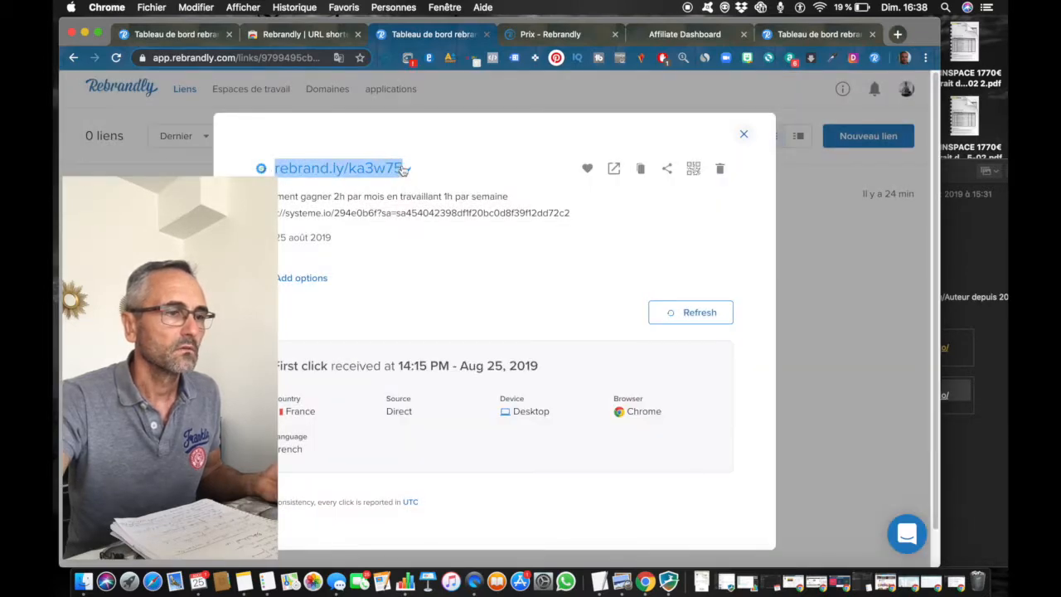
{"action": "left_click", "coordinate": [409, 380]}
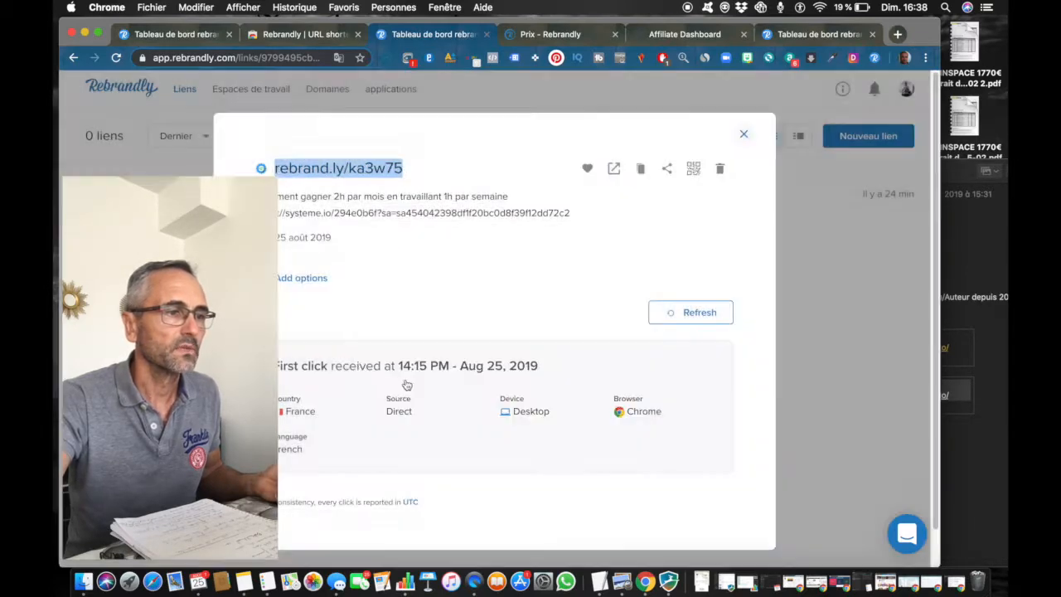
Review the rebrand.ly/ka3w75 link's click report and display its sharing options.
{"action": "scroll", "coordinate": [445, 280], "scroll_direction": "down", "scroll_amount": 1}
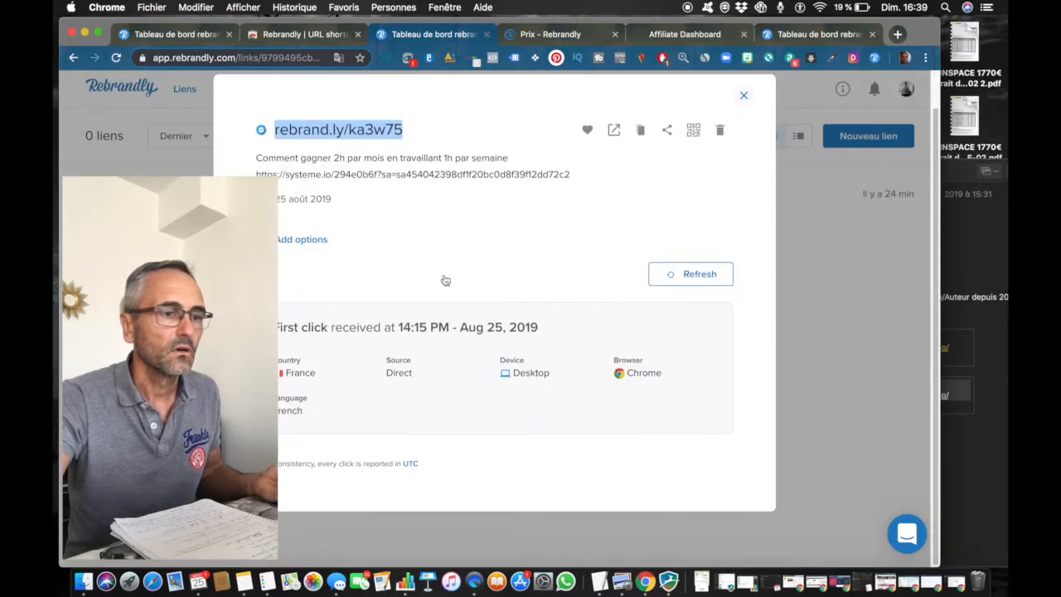
{"action": "scroll", "coordinate": [406, 289], "scroll_direction": "up", "scroll_amount": 1}
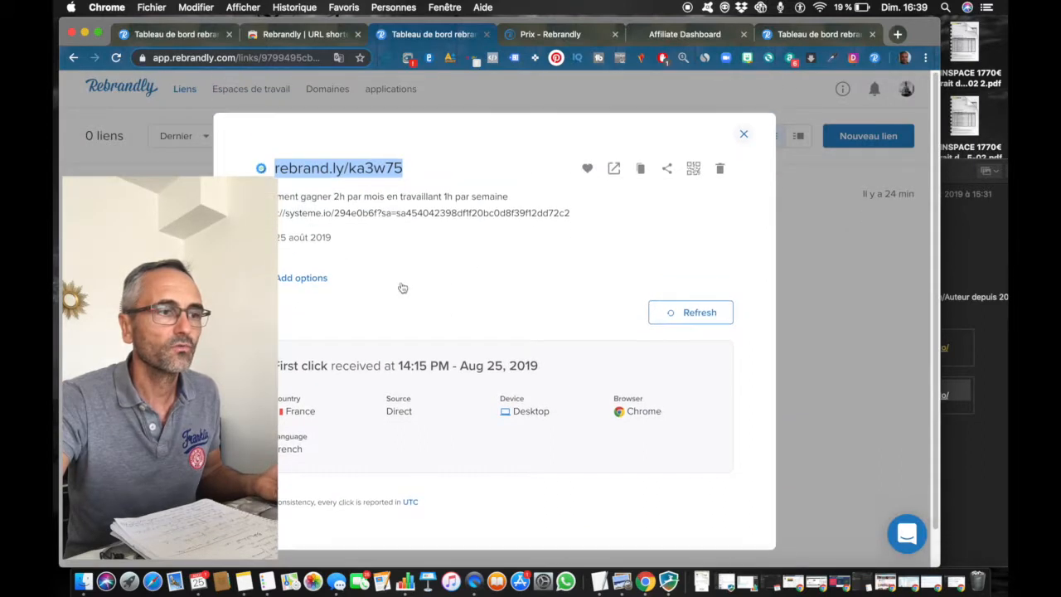
{"action": "left_click", "coordinate": [668, 170]}
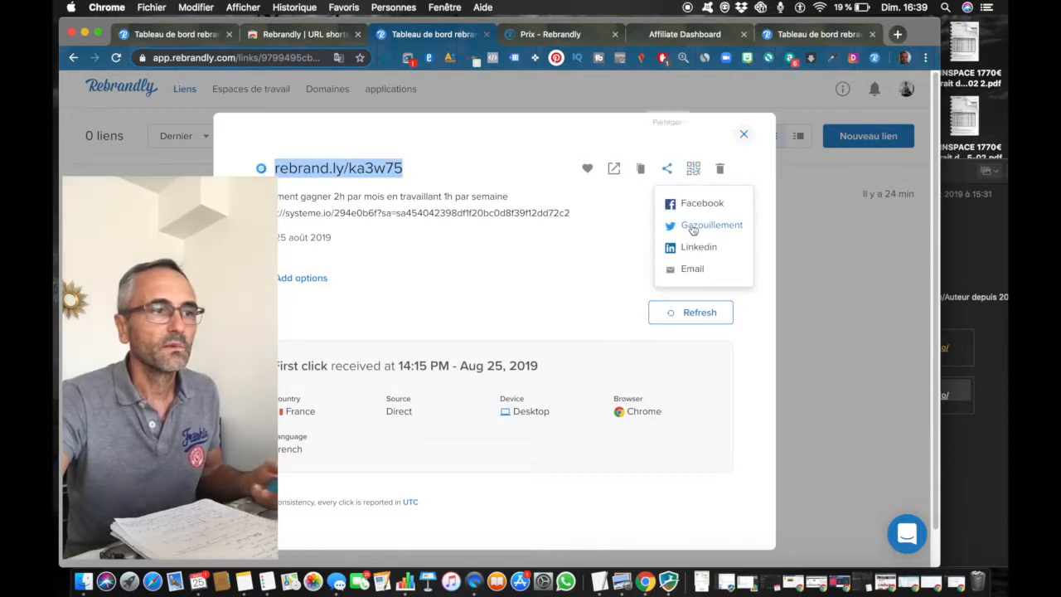